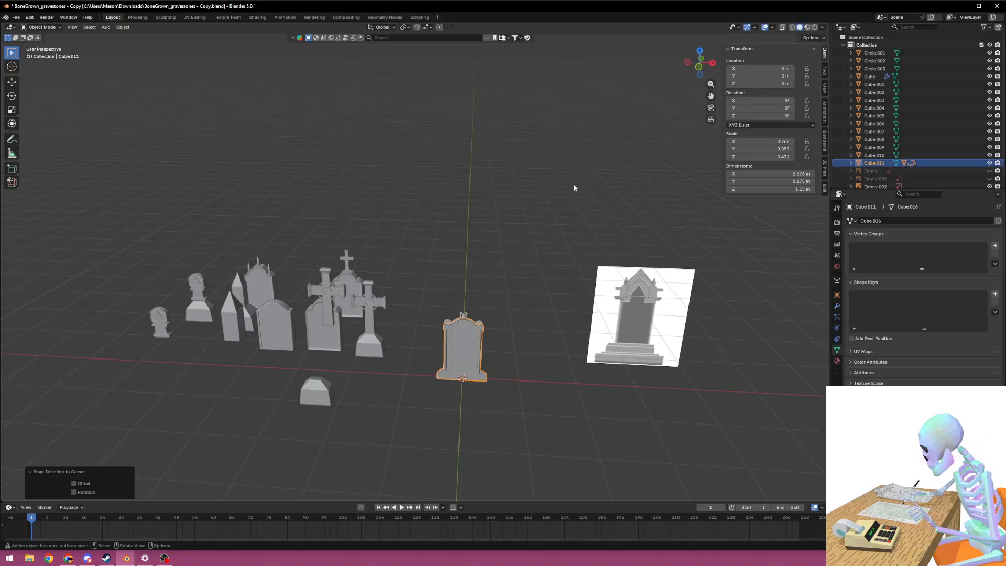
Select the cross gravestone with the pedestal and snap the 3D cursor to the centre of its bottom face
shift+middle_drag(528, 395, 483, 314)
middle_drag(484, 367, 533, 333)
scroll(477, 325, up, 2)
click(431, 296)
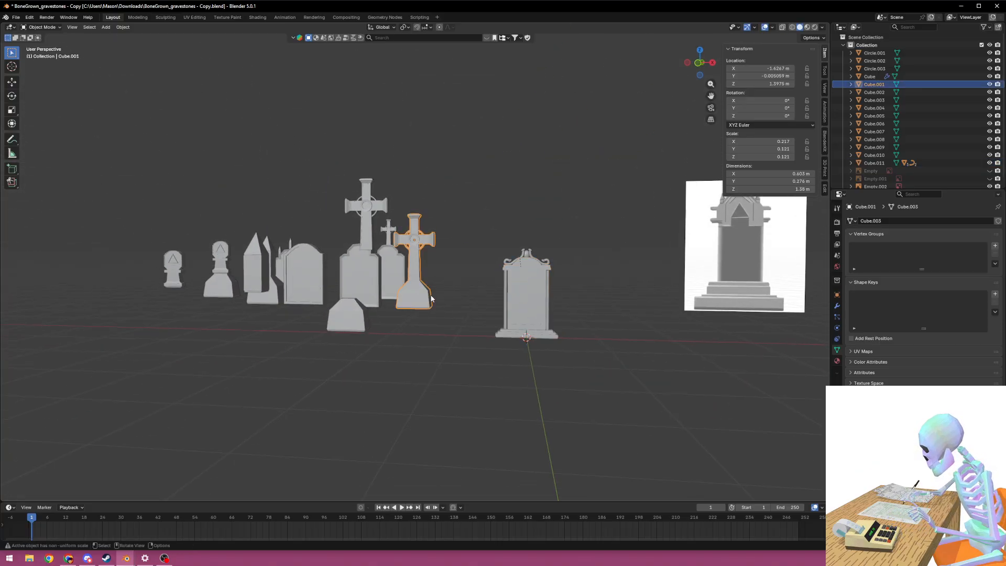
middle_drag(431, 298, 498, 398)
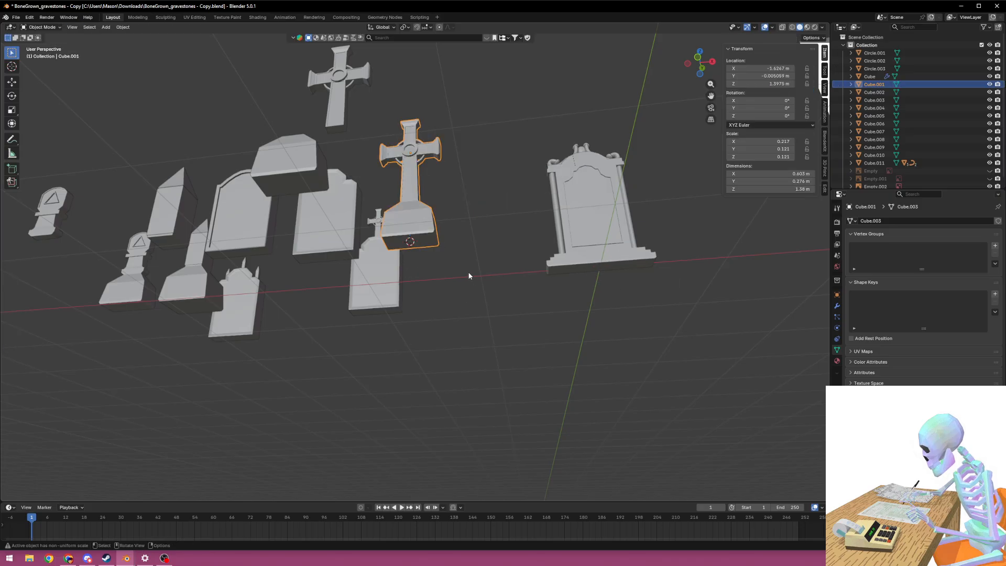
middle_drag(468, 272, 477, 296)
key(shift+s)
key(ctrl+a)
middle_drag(535, 251, 479, 254)
key(Escape)
key(ctrl+z)
shift+middle_drag(479, 255, 449, 184)
scroll(421, 287, up, 3)
key(Tab)
scroll(602, 299, down, 6)
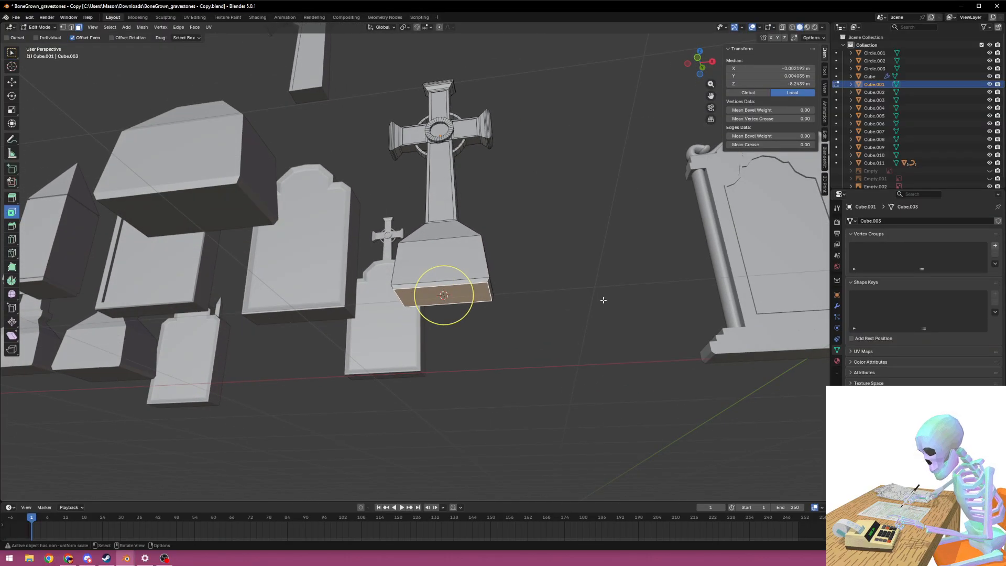
middle_drag(599, 334, 532, 297)
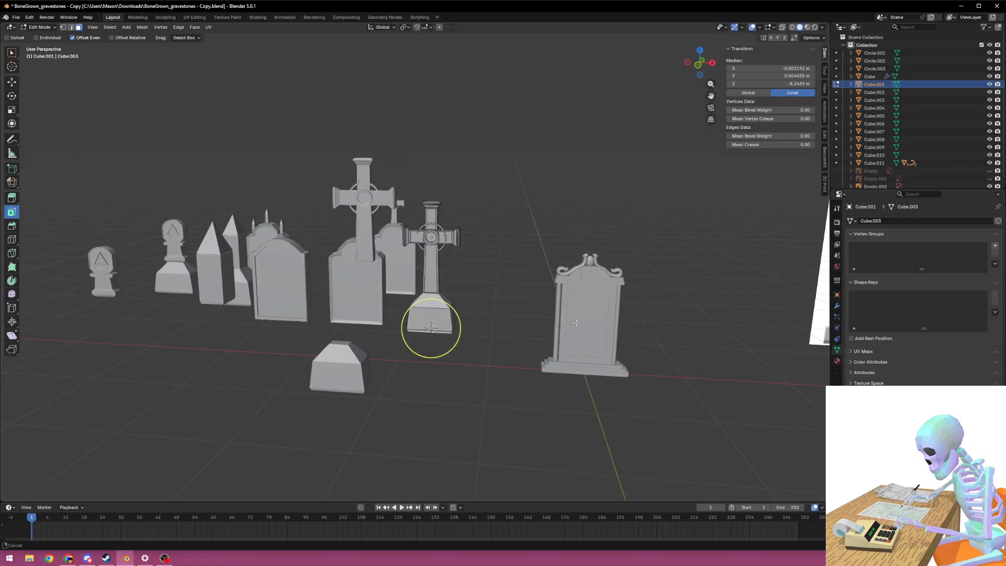
scroll(533, 297, up, 5)
middle_drag(446, 259, 457, 219)
middle_drag(550, 217, 613, 225)
right_click(614, 226)
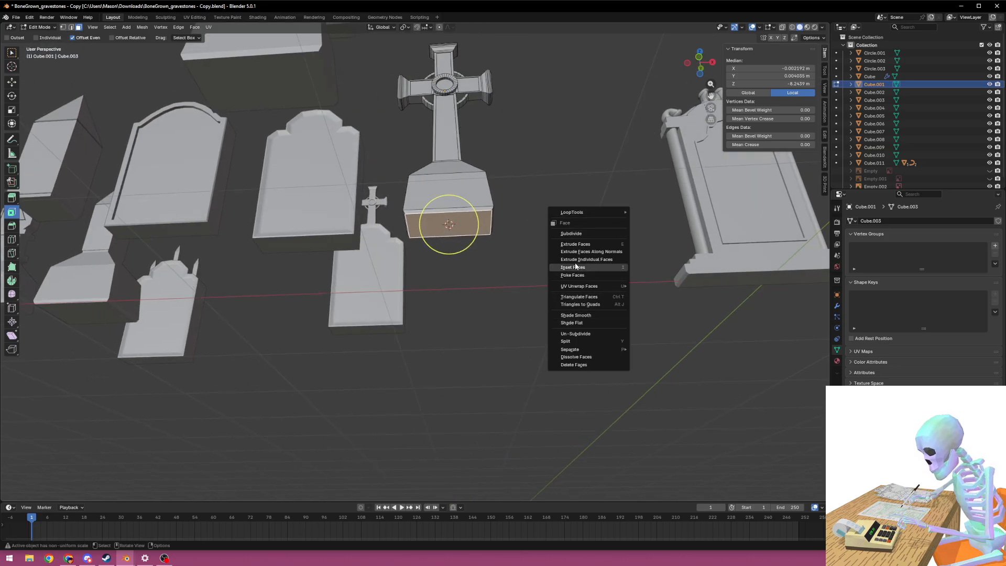
key(Tab)
Set the pedestal cross gravestone's origin to the 3D cursor at the centre of its base
shift+middle_drag(501, 258, 477, 337)
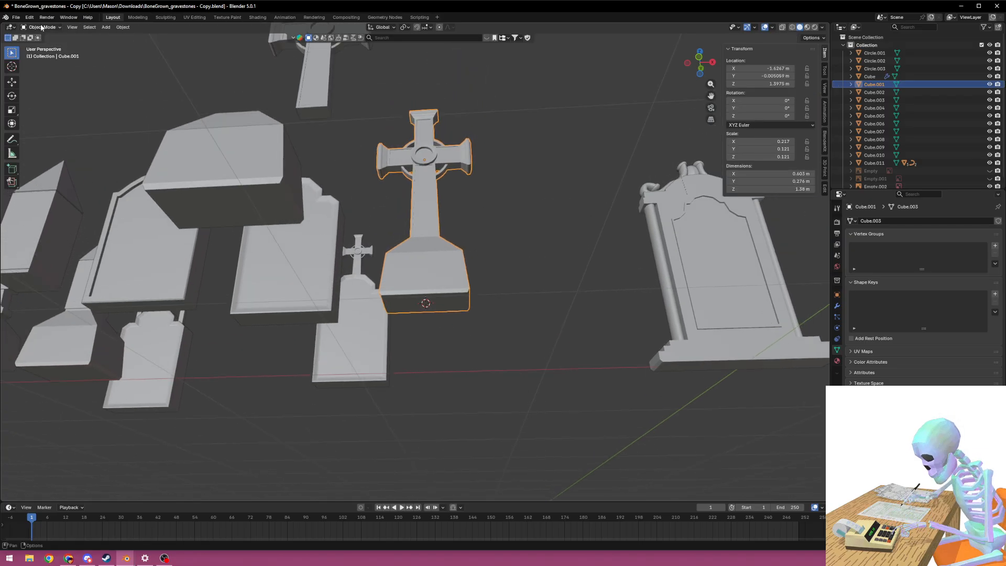
middle_drag(551, 246, 543, 285)
right_click(543, 285)
mouse_move(543, 286)
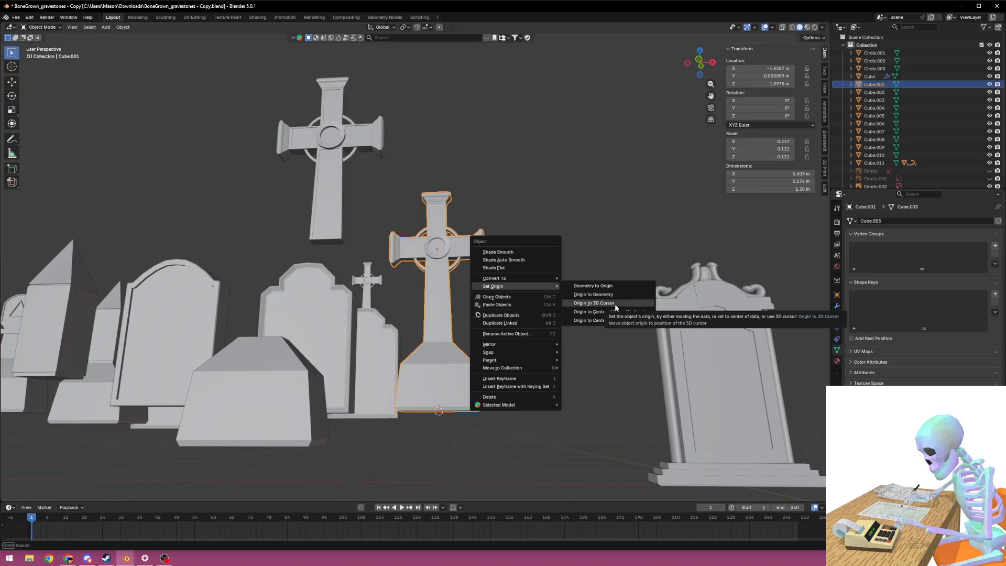
click(615, 306)
scroll(597, 312, down, 5)
middle_drag(573, 290, 554, 327)
key(shift+s)
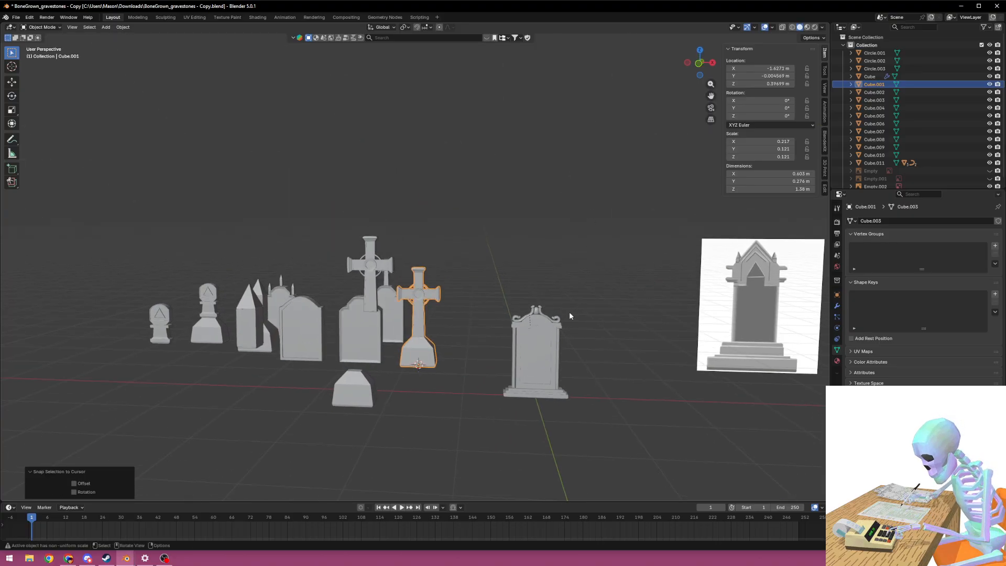
Return the 3D cursor to the world origin and snap the pedestal cross gravestone to it
key(shift+s)
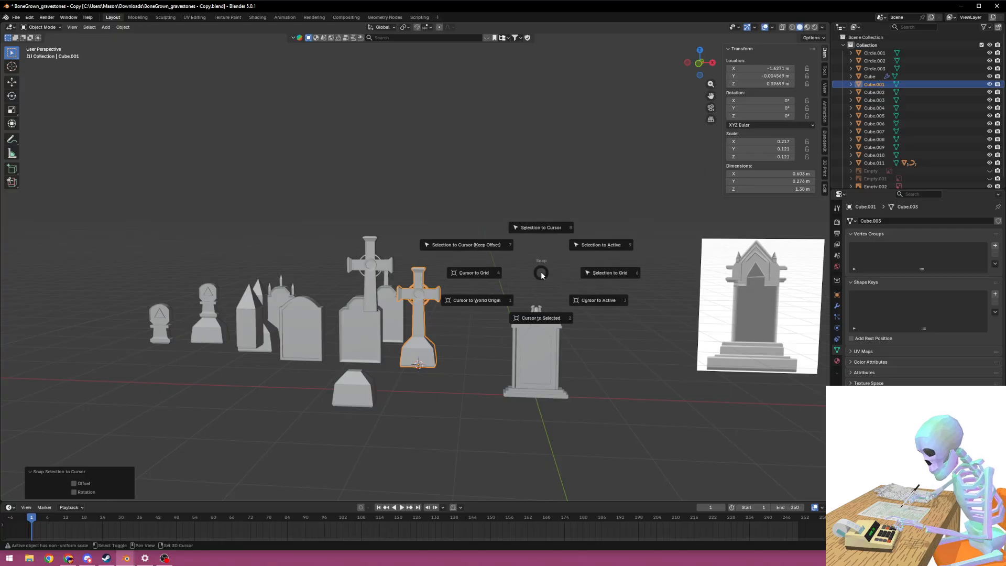
click(477, 304)
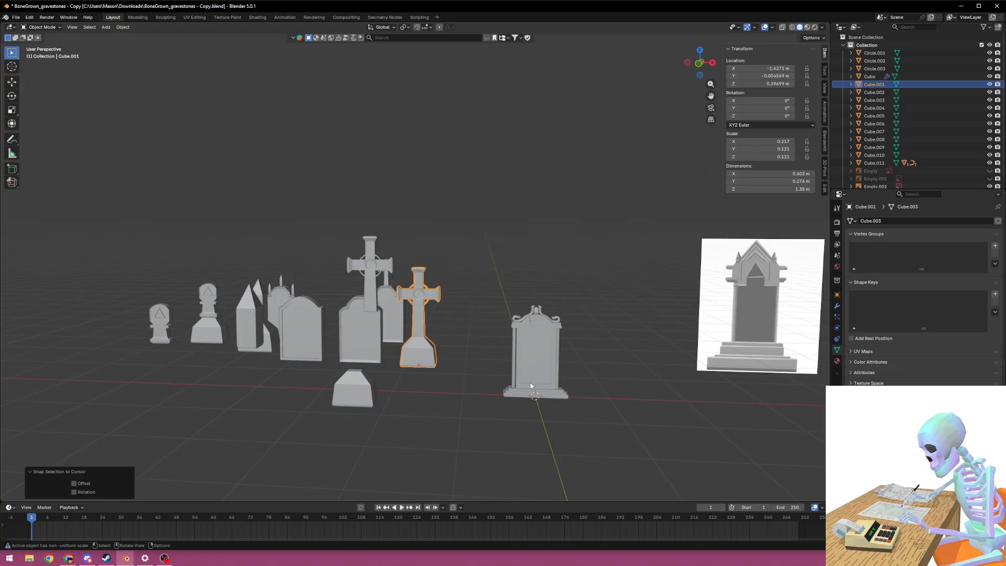
scroll(494, 348, up, 1)
shift+middle_drag(531, 387, 546, 360)
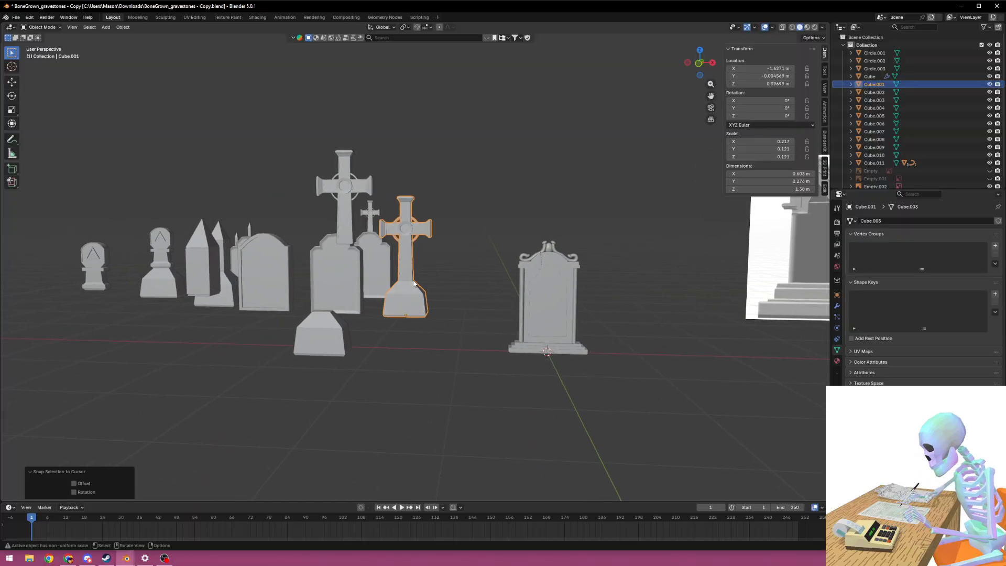
key(shift+s)
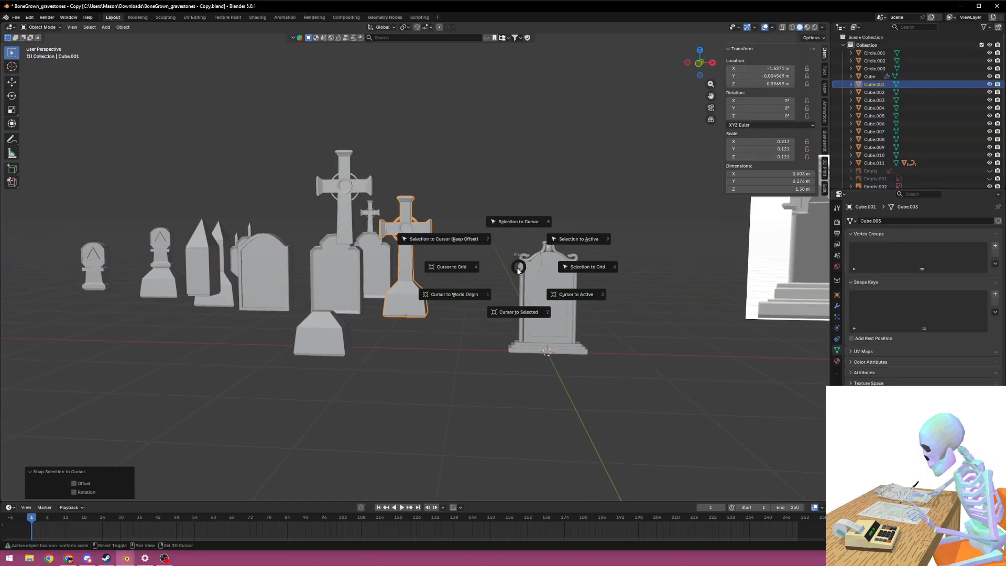
click(528, 229)
Move the pedestal cross gravestone about -1.03 m along X, beside the ornate gravestone
middle_drag(558, 336, 484, 310)
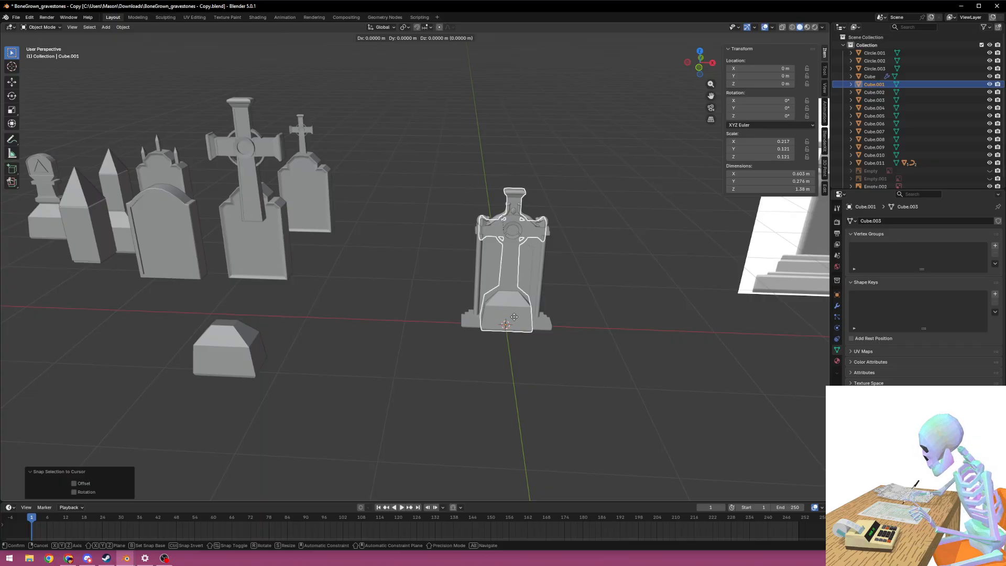
click(411, 312)
middle_drag(411, 311, 483, 330)
scroll(388, 234, down, 3)
middle_drag(388, 234, 411, 264)
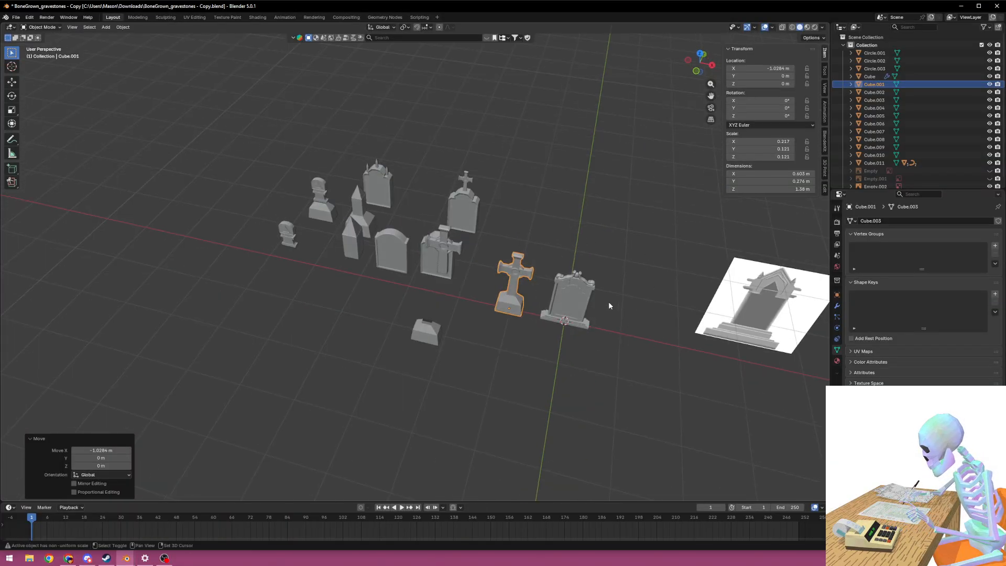
Select the floating cross without a pedestal and snap the 3D cursor to its bottom face
middle_drag(608, 301, 533, 265)
scroll(534, 262, up, 3)
click(533, 216)
middle_drag(532, 216, 498, 264)
scroll(498, 264, up, 3)
click(419, 242)
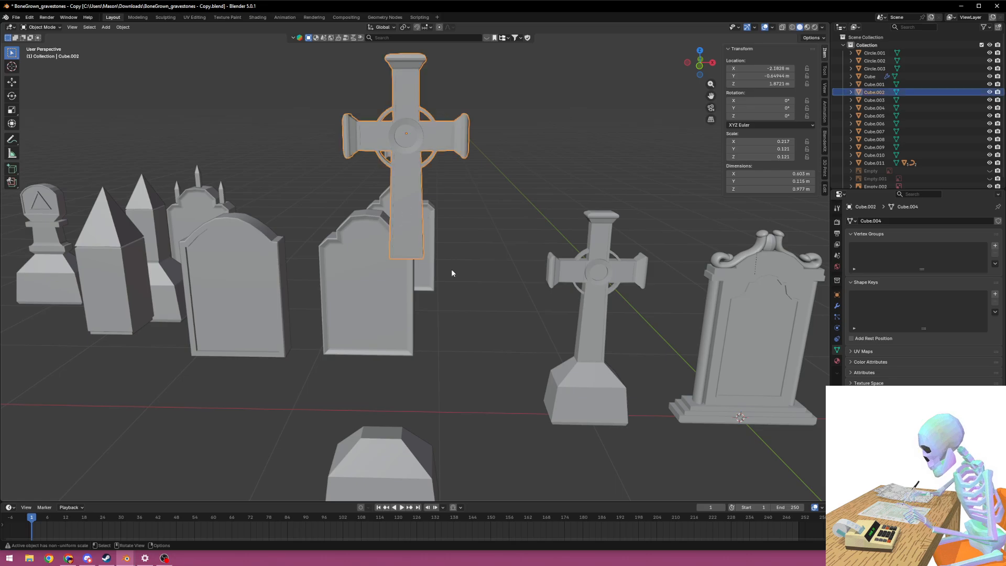
mouse_move(453, 329)
middle_down()
mouse_move(440, 266)
mouse_move(464, 331)
middle_up()
key(Tab)
click(400, 218)
key(shift+s)
click(498, 252)
Set the origin of the cross without a pedestal to the 3D cursor at its base
key(Tab)
scroll(462, 284, down, 1)
scroll(464, 332, down, 2)
right_click(529, 254)
mouse_move(529, 255)
click(588, 273)
Return the 3D cursor to the world origin and snap the cross without a pedestal to it
key(shift+s)
click(592, 180)
key(shift+s)
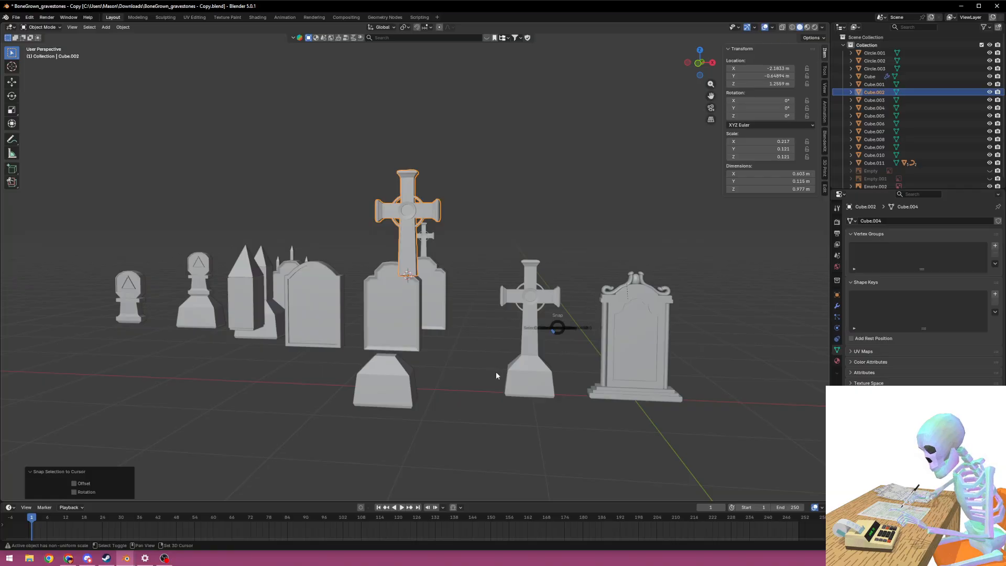
click(495, 372)
key(shift+s)
click(555, 310)
Move the cross without a pedestal along positive X, clear of the ornate gravestone
shift+middle_drag(560, 306, 456, 300)
key(g)
key(x)
click(550, 300)
Select the low tapered pedestal block and snap the 3D cursor to its bottom face
click(307, 339)
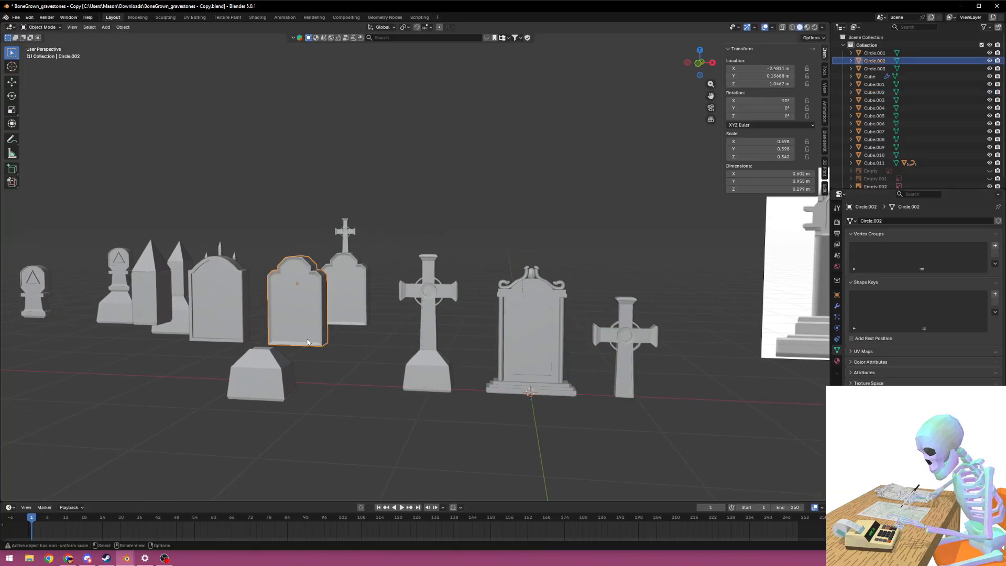
middle_drag(307, 342, 427, 231)
key(Tab)
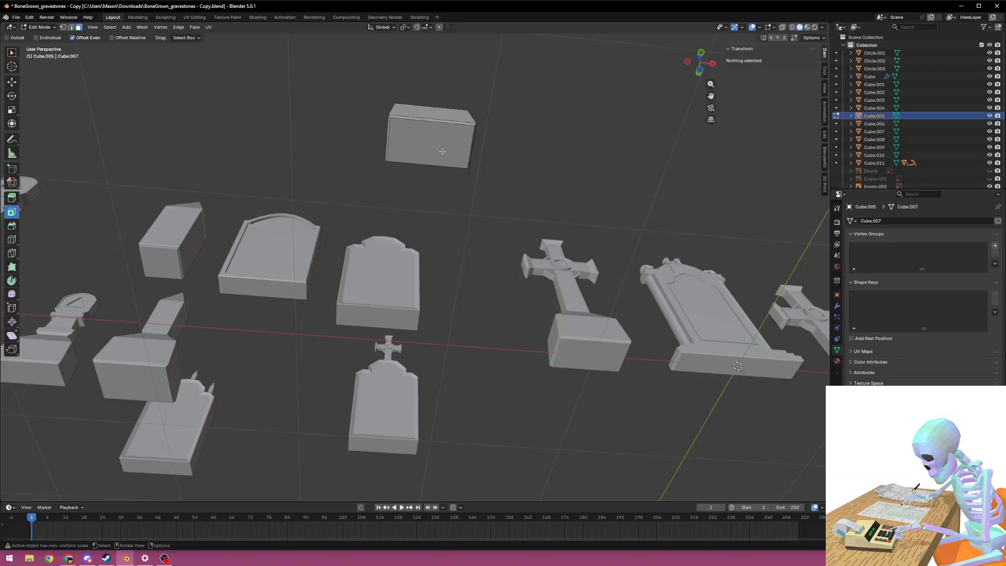
click(441, 152)
key(shift+s)
click(443, 210)
Set the tapered pedestal block's origin to the 3D cursor at the centre of its underside
key(Tab)
middle_drag(599, 220, 480, 283)
right_click(480, 283)
click(558, 297)
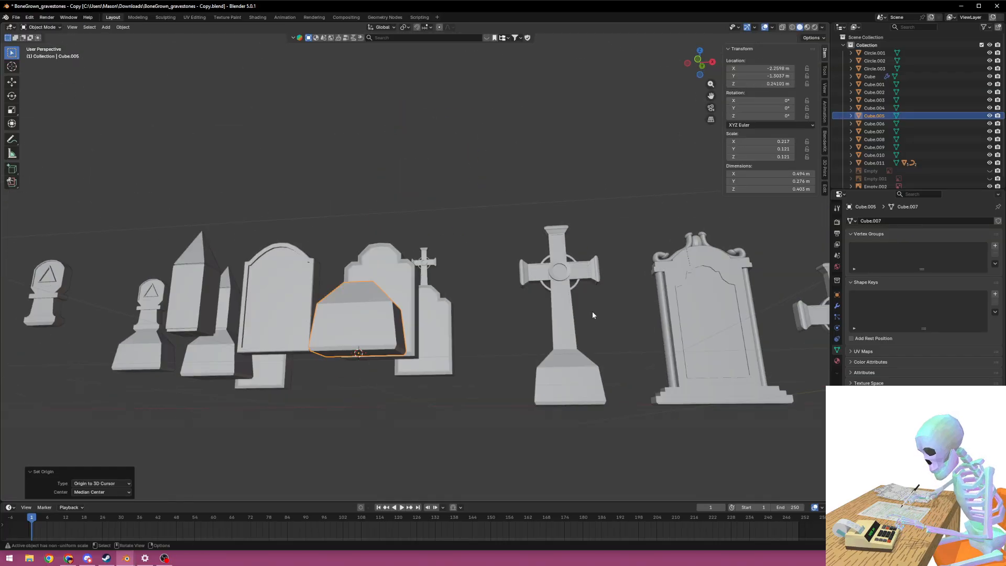
Snap the tapered pedestal block to the world origin and move it about 1.47 m along X
middle_drag(593, 315, 536, 354)
key(shift+s)
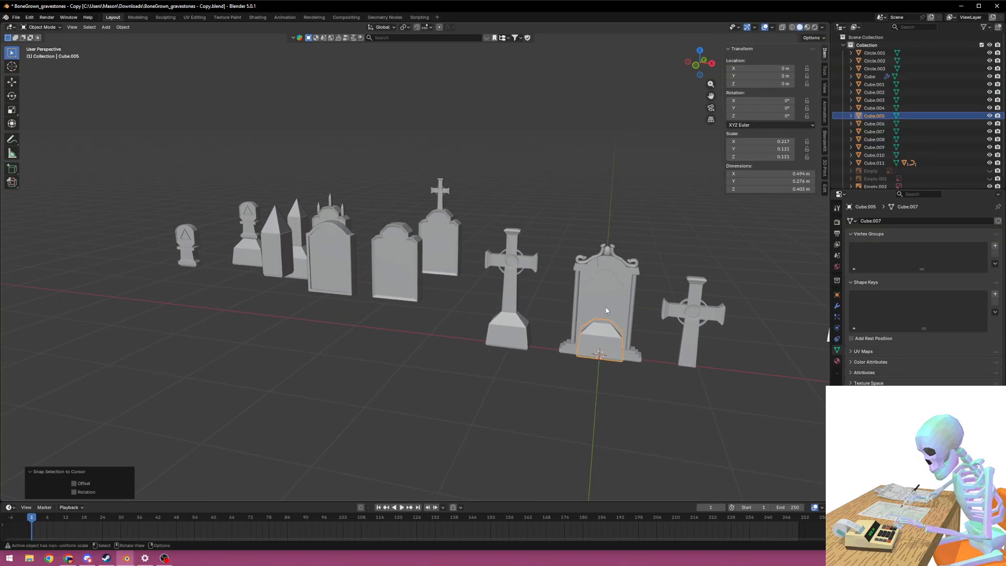
shift+middle_drag(606, 310, 449, 283)
key(g)
key(x)
click(584, 294)
Select the shouldered gravestone without a cross and snap the 3D cursor to the centre of its bottom faces
middle_drag(350, 363, 373, 354)
click(366, 357)
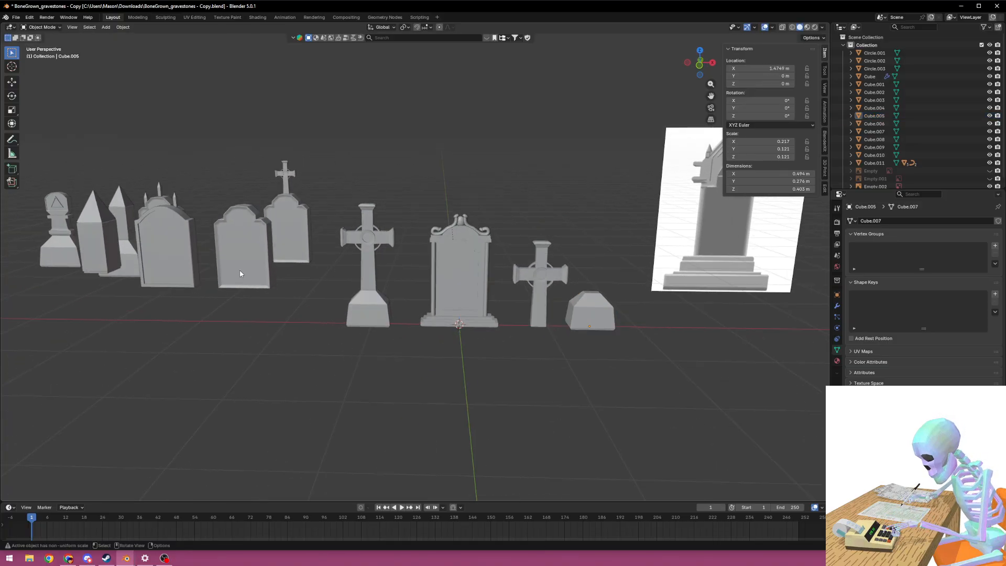
click(240, 274)
middle_drag(240, 274, 500, 344)
middle_drag(552, 366, 533, 288)
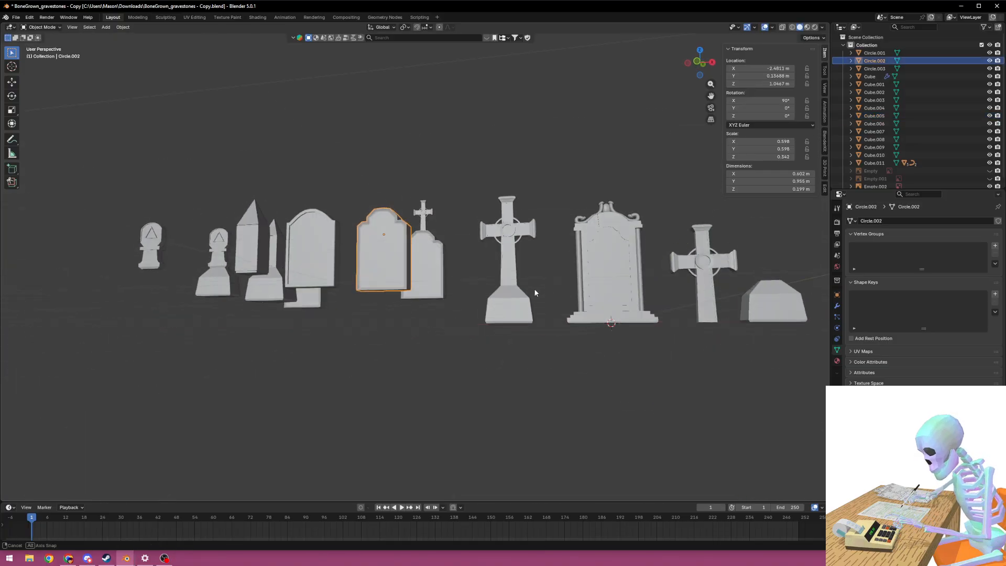
scroll(419, 286, up, 5)
middle_drag(375, 285, 431, 227)
key(Tab)
click(414, 280)
key(shift+s)
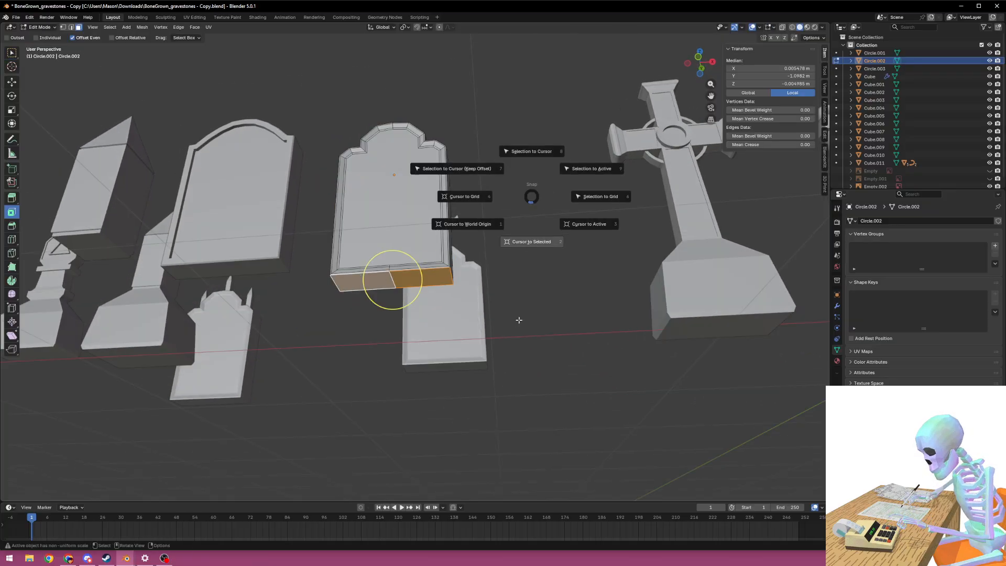
click(521, 315)
Set the origin of the shouldered gravestone without a cross to the 3D cursor at its base
key(Tab)
right_click(534, 305)
mouse_move(540, 304)
click(595, 321)
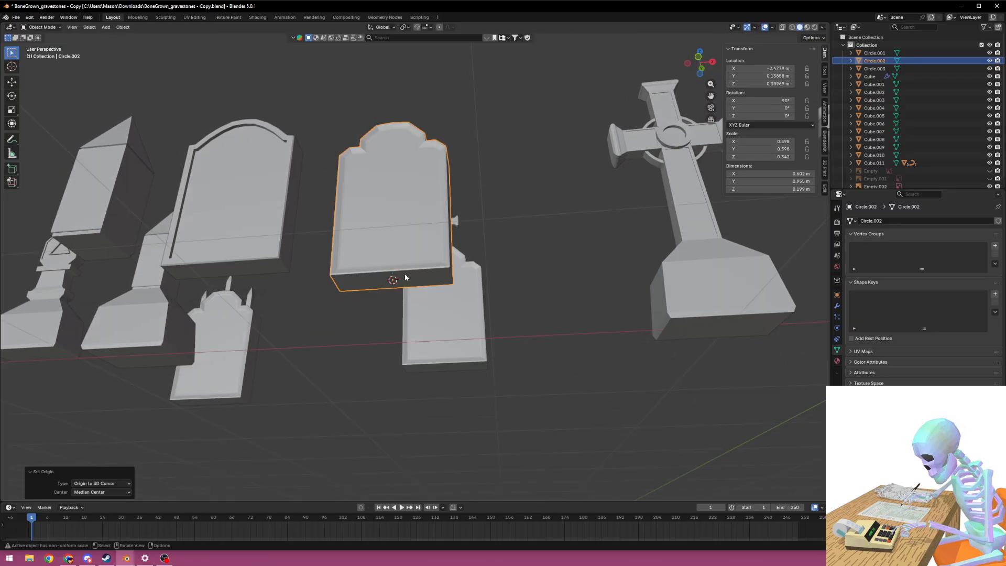
Return the 3D cursor to the world origin and snap the shouldered gravestone without a cross to it
scroll(550, 294, down, 2)
middle_drag(554, 294, 542, 351)
key(shift+s)
click(531, 287)
middle_drag(566, 277, 497, 284)
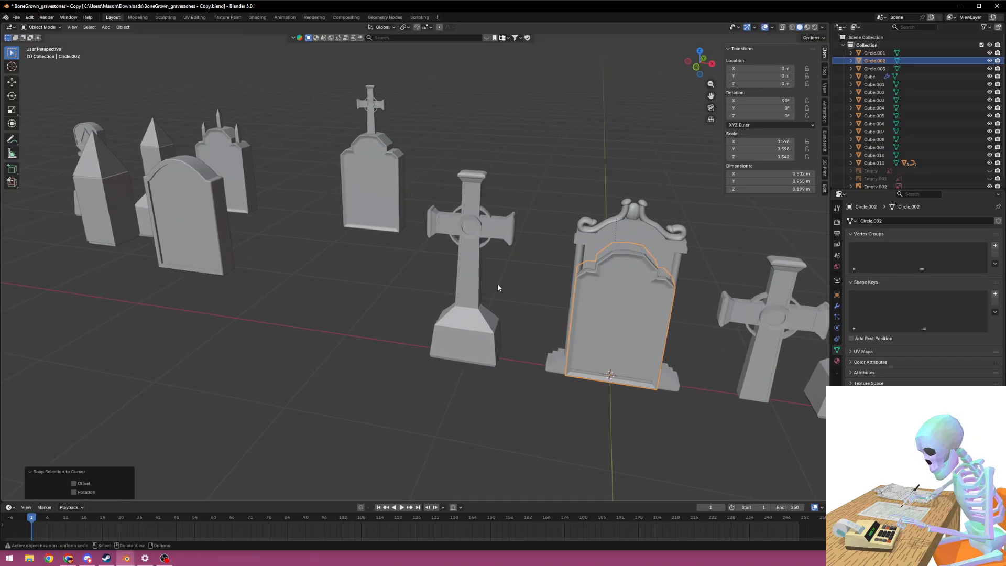
scroll(498, 284, down, 2)
scroll(524, 292, up, 2)
key(g)
key(z)
click(564, 310)
shift+middle_drag(564, 310, 589, 388)
scroll(475, 320, down, 2)
key(ctrl+z)
Move the shouldered gravestone without a cross along positive X, past the tapered pedestal block
key(g)
key(x)
click(553, 354)
Select the cross-topped shouldered gravestone and snap the 3D cursor to the centre of its bottom faces
click(419, 257)
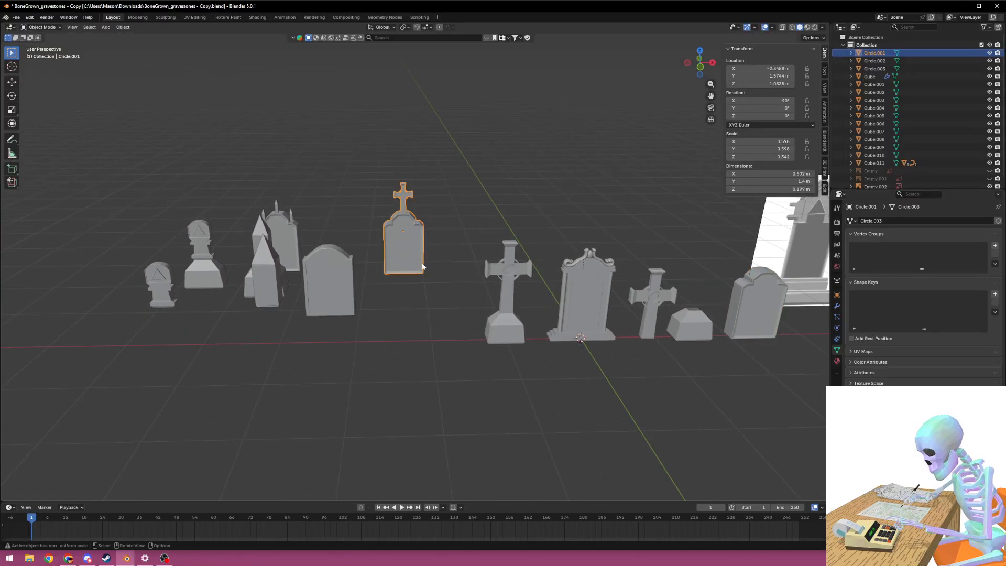
key(Tab)
middle_drag(426, 420, 407, 325)
scroll(407, 326, up, 2)
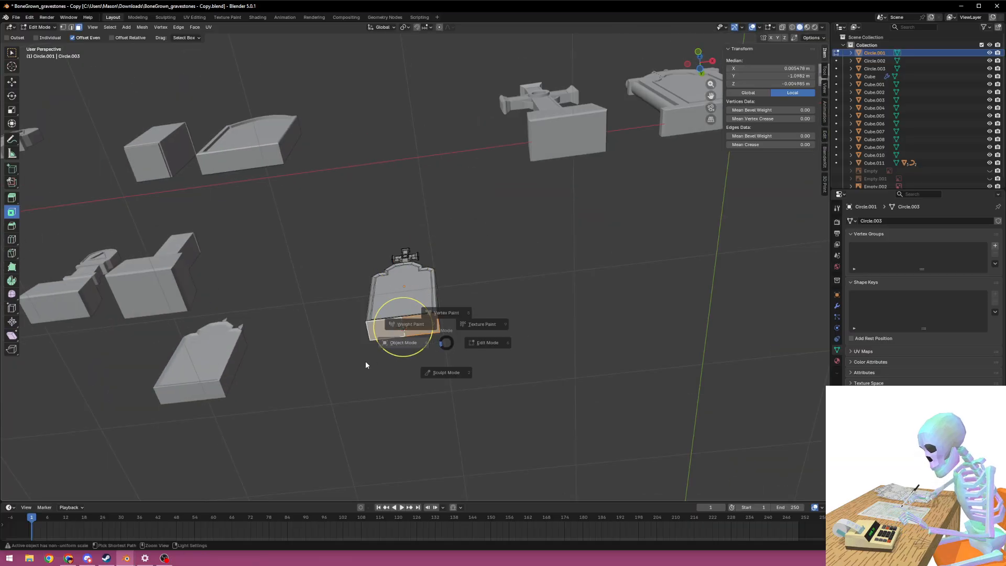
middle_drag(371, 361, 510, 351)
Set the cross-topped shouldered gravestone's origin to the 3D cursor at its base
scroll(511, 346, down, 3)
right_click(512, 332)
mouse_move(512, 332)
click(570, 352)
Snap the cross-topped shouldered gravestone to the world origin and move it along negative X, past the pedestal cross
key(shift+s)
middle_drag(572, 283, 371, 251)
click(365, 314)
Select the round-topped gravestone and snap the 3D cursor to its bottom face
shift+middle_drag(371, 252, 498, 251)
scroll(498, 251, up, 2)
key(Tab)
click(516, 278)
key(shift+s)
Set the round-topped gravestone's origin to the 3D cursor at the centre of its base
key(Tab)
middle_drag(582, 291, 547, 312)
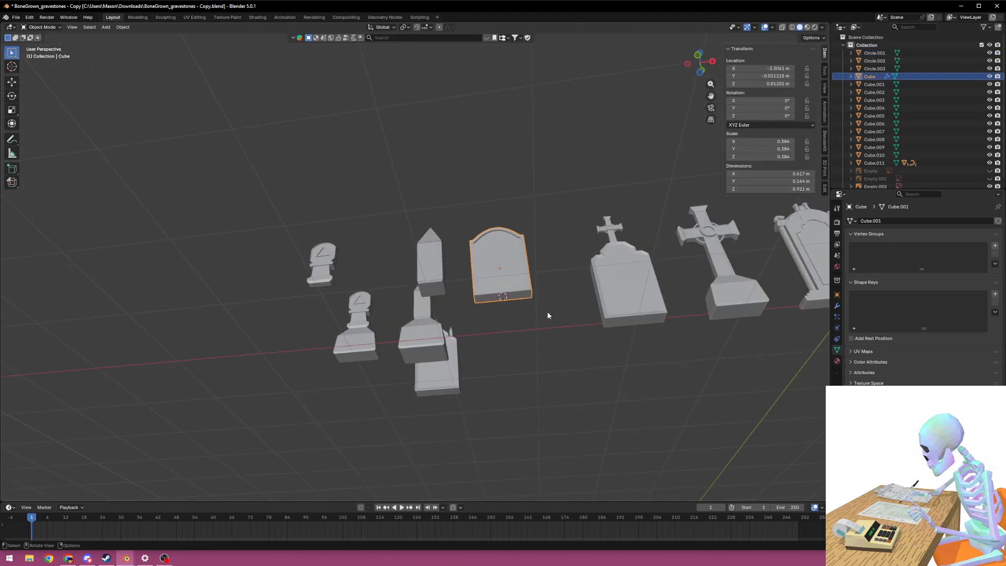
right_click(548, 311)
mouse_move(548, 311)
click(604, 325)
Snap the round-topped gravestone to the world origin and move it along negative X, past the cross-topped gravestone
middle_drag(600, 331, 647, 316)
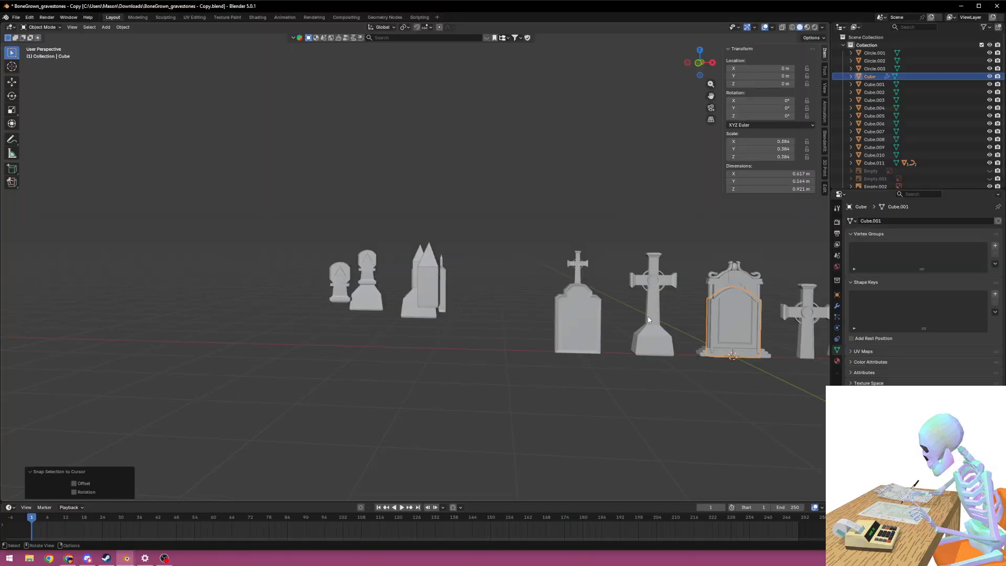
key(g)
key(x)
click(433, 314)
Select the obelisk without a pedestal and snap the 3D cursor to its bottom face
click(429, 304)
scroll(434, 315, up, 4)
middle_drag(437, 348, 455, 294)
key(Tab)
click(454, 294)
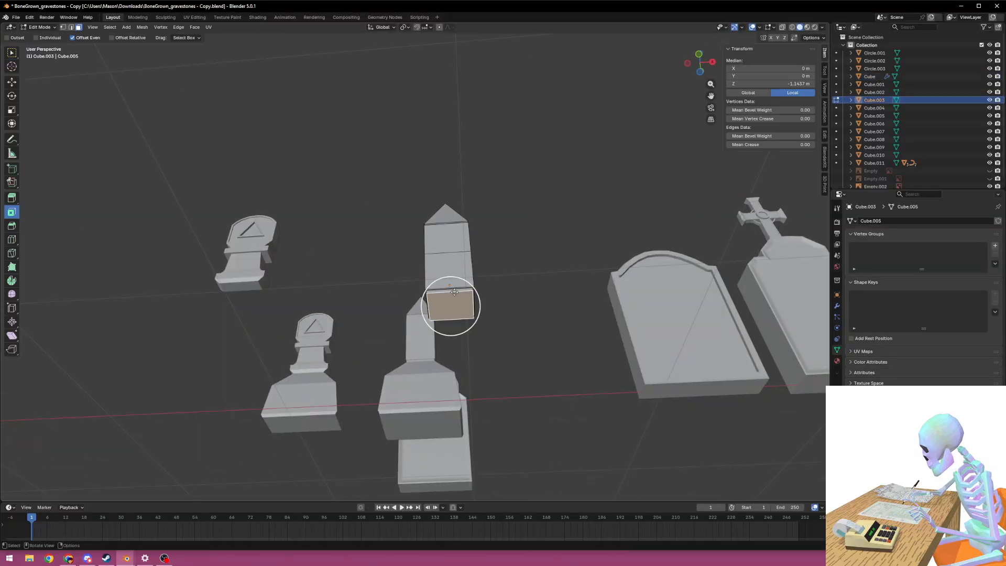
key(shift+s)
Set the origin of the obelisk without a pedestal to the 3D cursor at its base
key(Tab)
right_click(569, 289)
mouse_move(569, 289)
click(638, 306)
scroll(615, 311, down, 5)
Snap the obelisk without a pedestal to the world origin and move it about -3.46 m along X
middle_drag(615, 313, 574, 358)
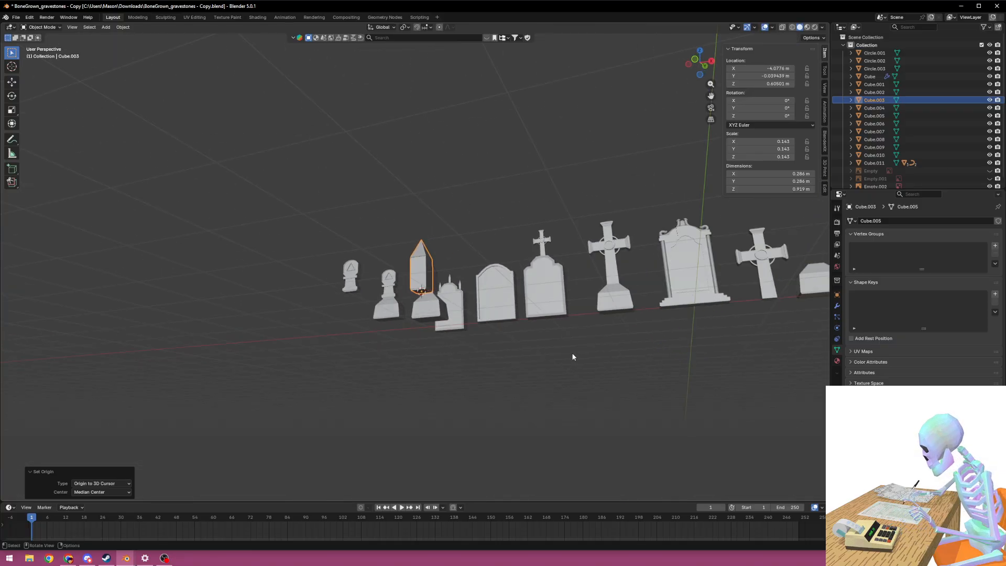
click(590, 227)
middle_drag(590, 227, 588, 336)
key(g)
click(433, 347)
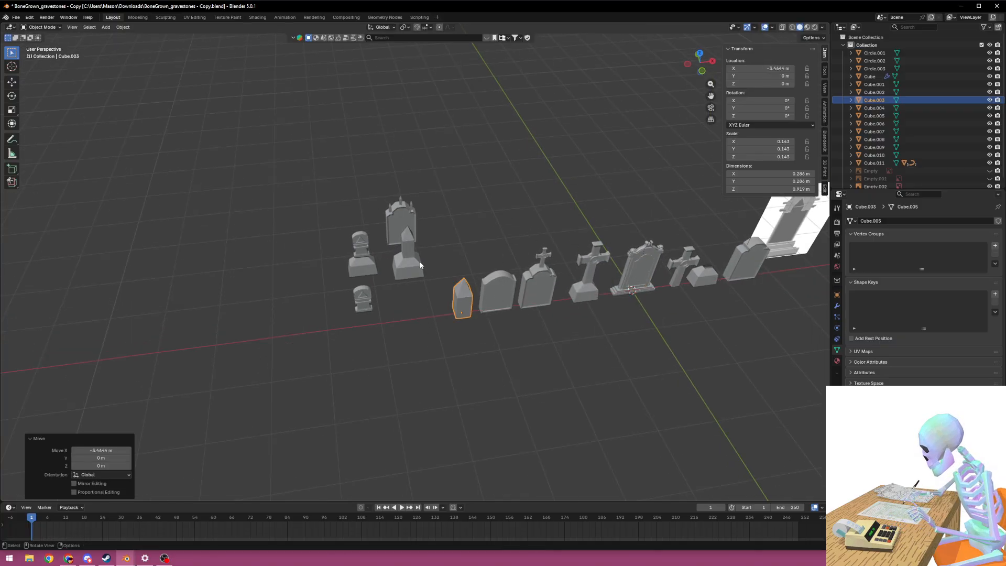
Select the bottom face of the obelisk on a pedestal and snap the 3D cursor to it
click(418, 266)
scroll(418, 267, up, 2)
shift+middle_drag(414, 303, 510, 331)
scroll(510, 332, up, 3)
key(Tab)
click(524, 369)
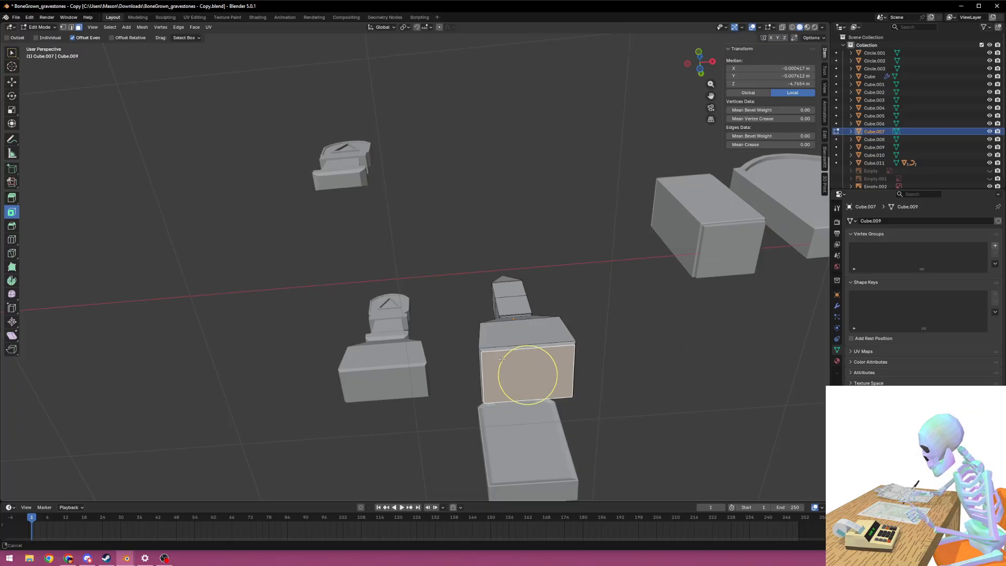
shift+middle_drag(569, 371, 577, 327)
right_click(577, 327)
key(Escape)
key(Tab)
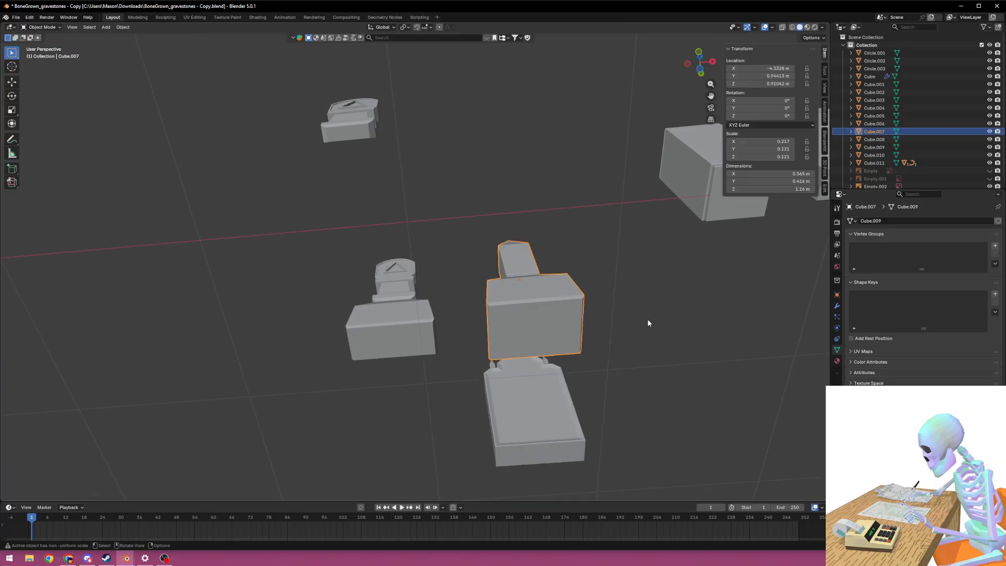
right_click(646, 318)
key(Tab)
key(shift+s)
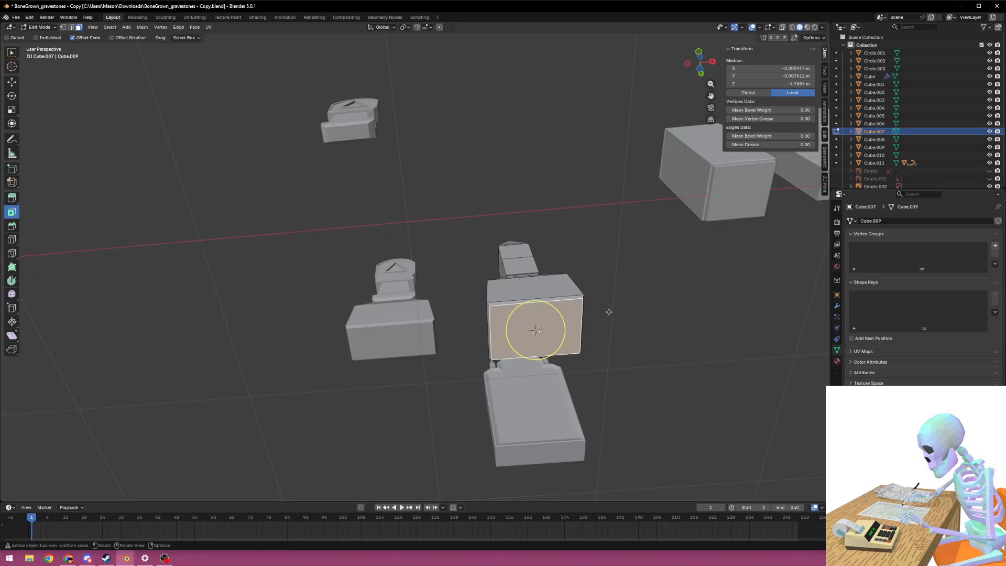
Set the origin of the pedestal obelisk to the 3D cursor at its base
key(Tab)
right_click(639, 296)
mouse_move(646, 297)
click(682, 314)
Snap the 3D cursor to the bottom face of the larger triangle-marked gravestone and set its origin there
click(410, 319)
shift+middle_drag(411, 319, 518, 307)
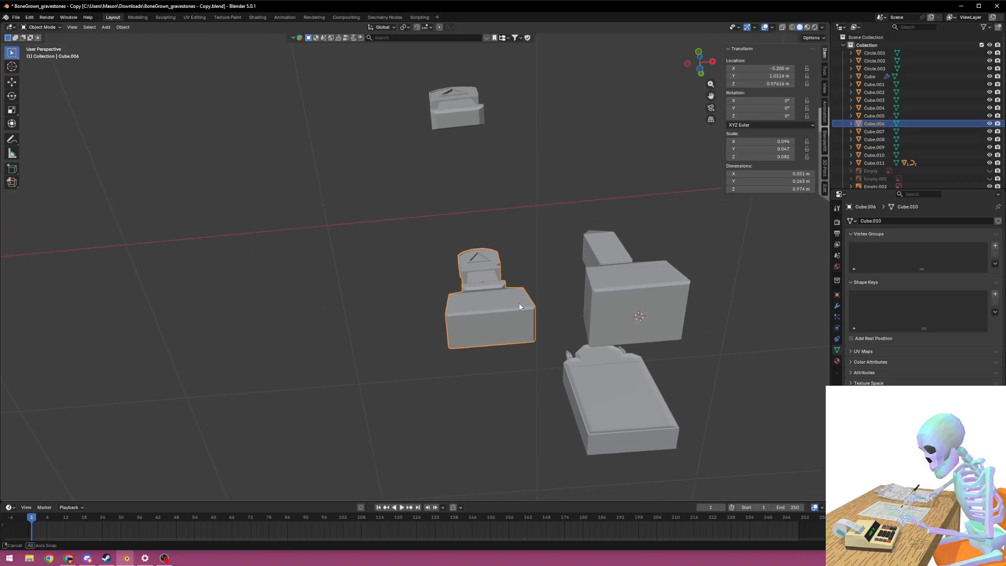
key(Tab)
key(shift+s)
key(Tab)
right_click(599, 330)
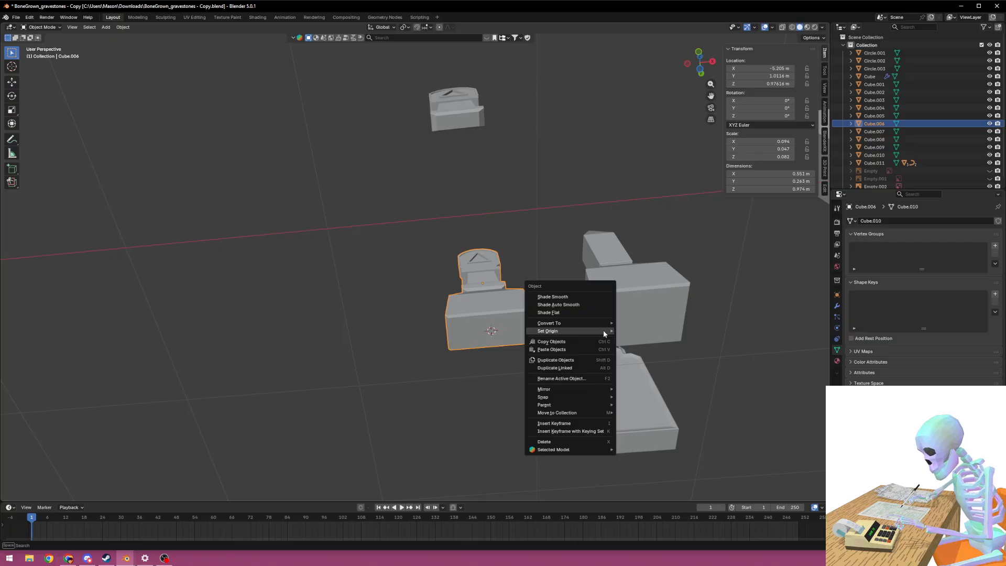
mouse_move(604, 331)
click(640, 346)
middle_drag(628, 335, 622, 329)
Snap the 3D cursor to the bottom face of the small triangle-marked gravestone and set its origin there
click(464, 131)
key(Tab)
key(shift+s)
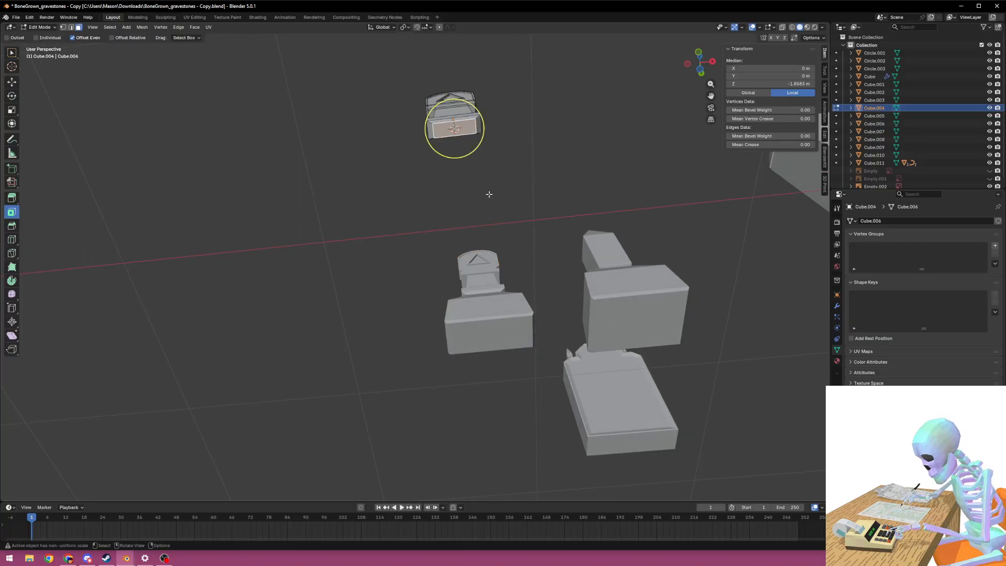
key(Tab)
right_click(559, 190)
mouse_move(560, 190)
click(622, 210)
Snap the 3D cursor to the bottom face of the shouldered gravestone with spikes and set its origin there
shift+middle_drag(619, 235, 446, 133)
click(464, 309)
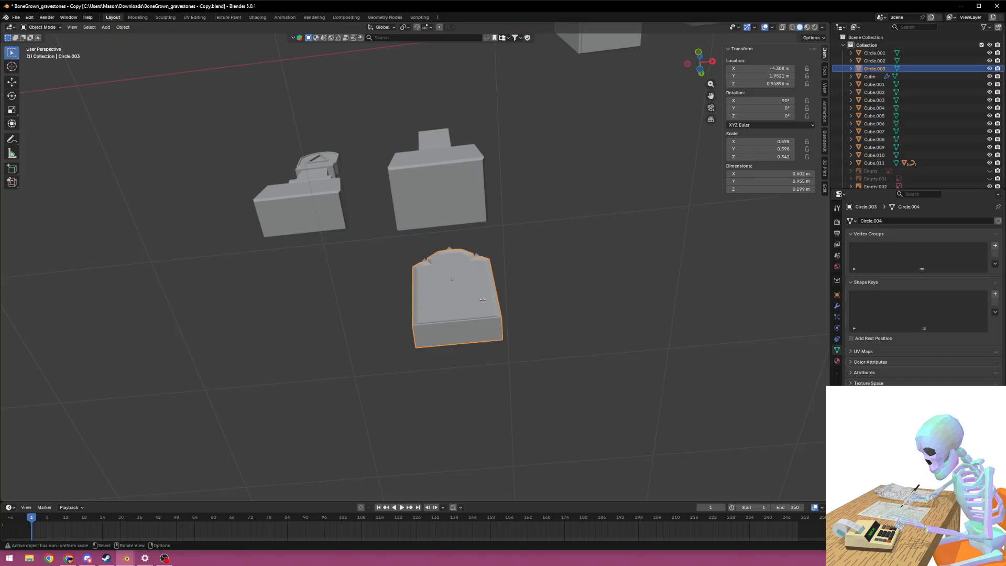
key(Tab)
click(475, 331)
key(Tab)
right_click(561, 318)
mouse_move(576, 313)
click(642, 331)
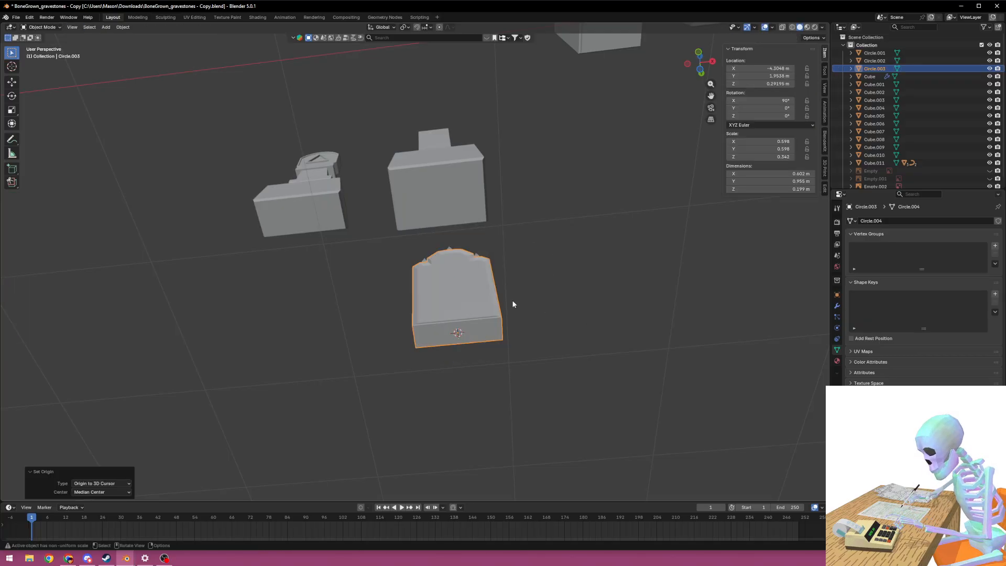
Select all the gravestones still off the X axis, including the loose spikes, and snap them to the 3D cursor
scroll(512, 300, down, 4)
click(423, 215)
click(345, 155)
middle_drag(344, 154, 356, 207)
click(350, 281)
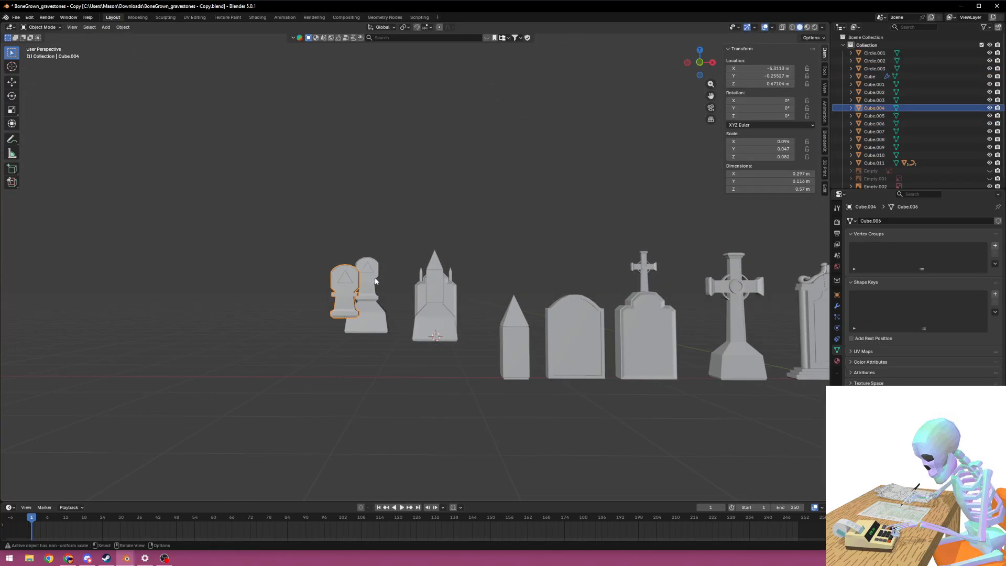
middle_drag(434, 285, 436, 302)
drag(468, 261, 339, 355)
shift+middle_drag(493, 336, 430, 331)
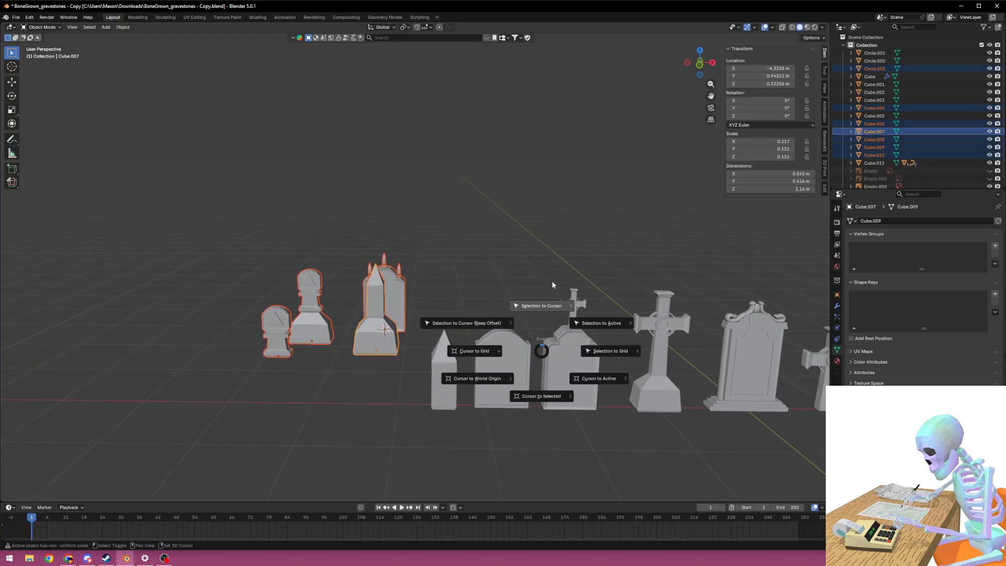
click(552, 282)
middle_drag(552, 282, 608, 293)
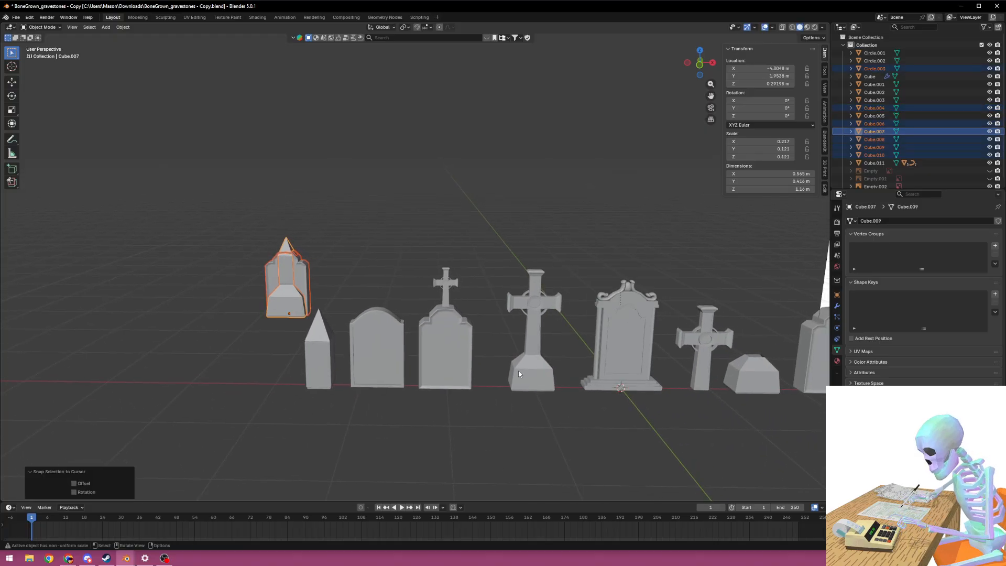
Snap the selected gravestones to the world origin and move them about -4.21 m along X
shift+middle_drag(633, 401, 552, 408)
key(shift+s)
click(590, 214)
key(g)
key(x)
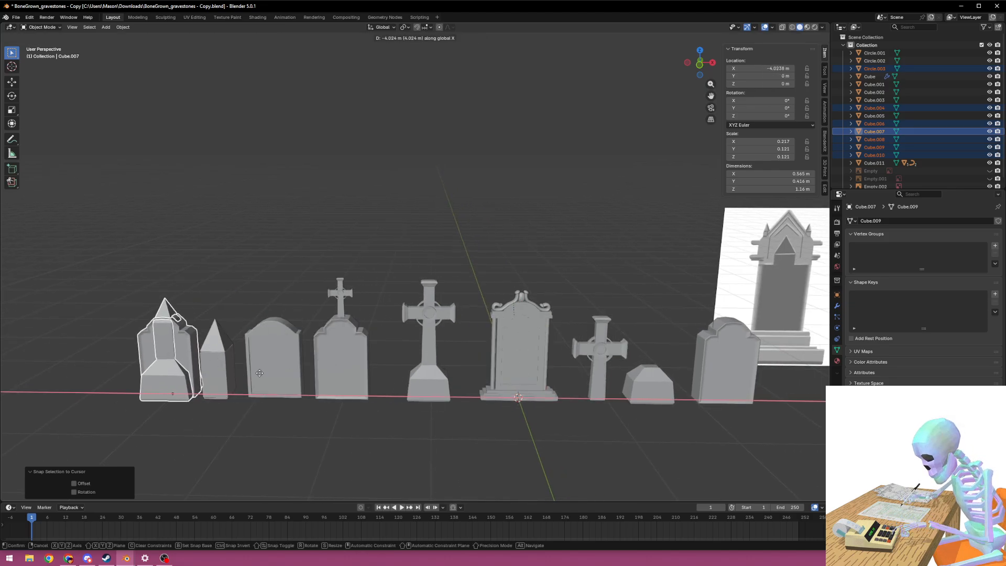
click(244, 372)
Move the pedestal obelisk and the shouldered gravestone out of the overlapping group along negative X, side by side
shift+middle_drag(244, 372, 461, 341)
click(447, 331)
key(g)
key(x)
click(384, 334)
click(414, 330)
key(g)
key(x)
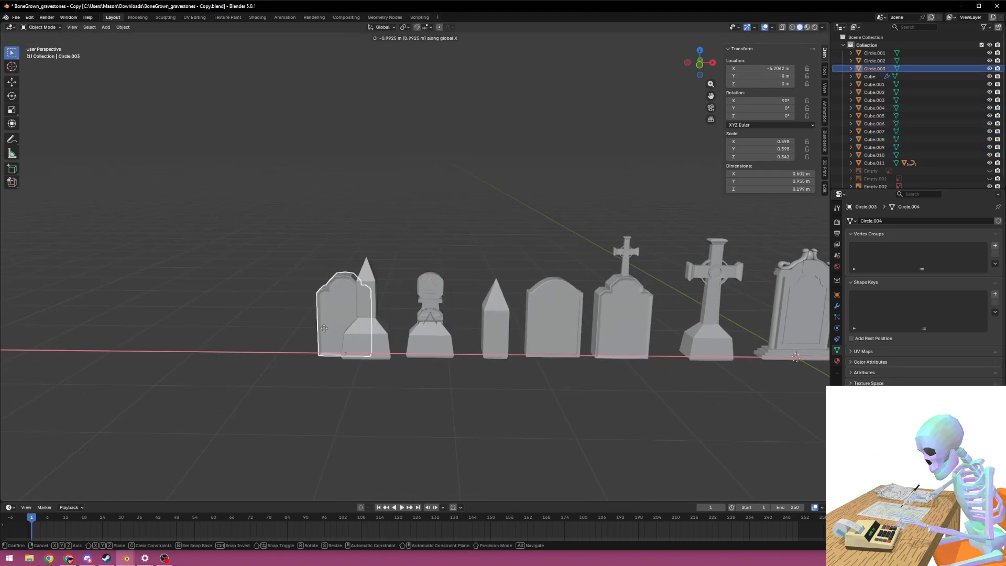
click(291, 329)
Move the small and the larger triangle-marked gravestones along negative X, past the shouldered gravestone
click(432, 319)
key(g)
key(x)
click(255, 318)
click(430, 311)
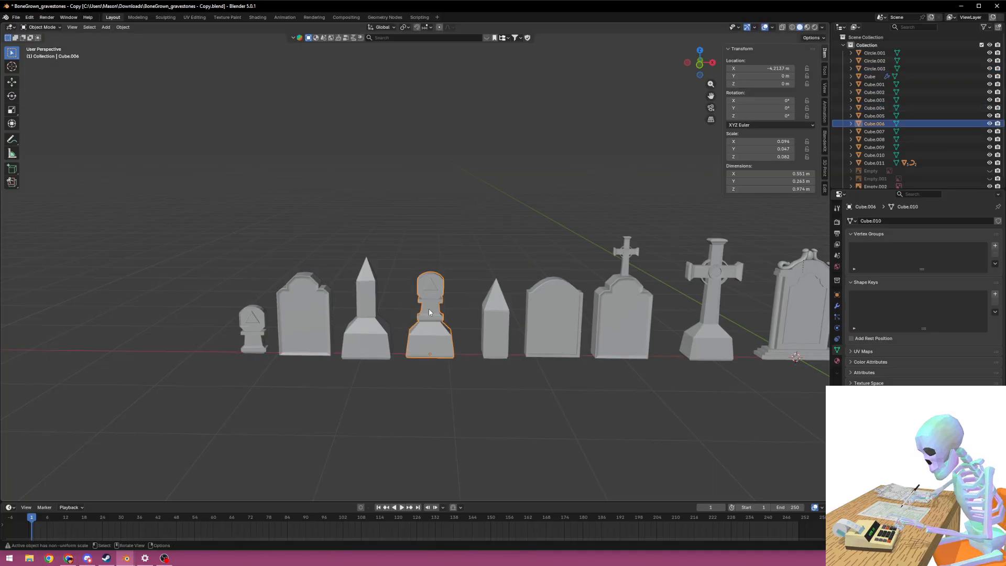
key(g)
key(x)
click(220, 309)
click(430, 347)
key(g)
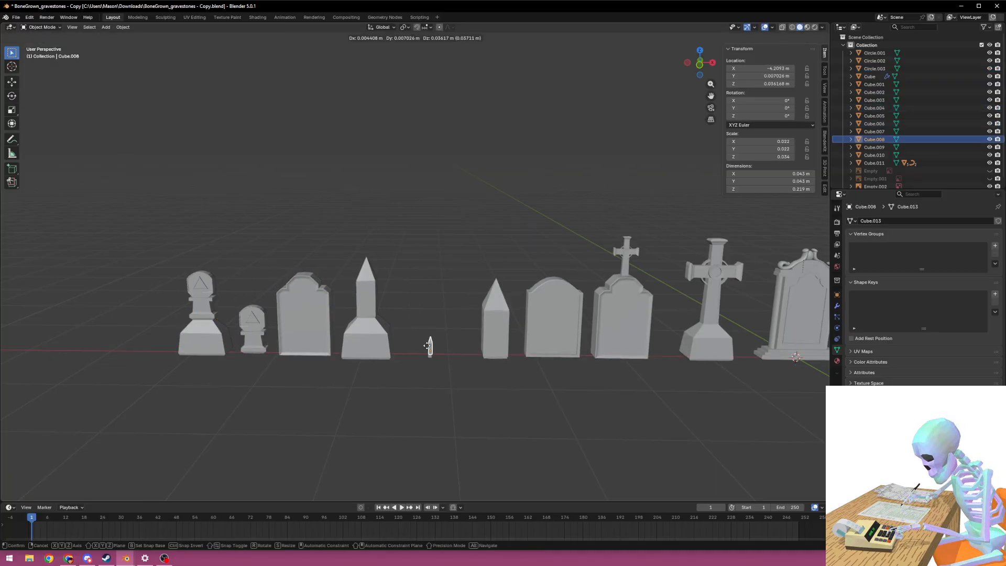
right_click(434, 339)
Undo the moves, snaps and origin changes of the pedestal obelisk, shouldered gravestone and both triangle-marked gravestones
shift+middle_drag(439, 337, 559, 352)
key(ctrl+z)
key(ctrl+z)
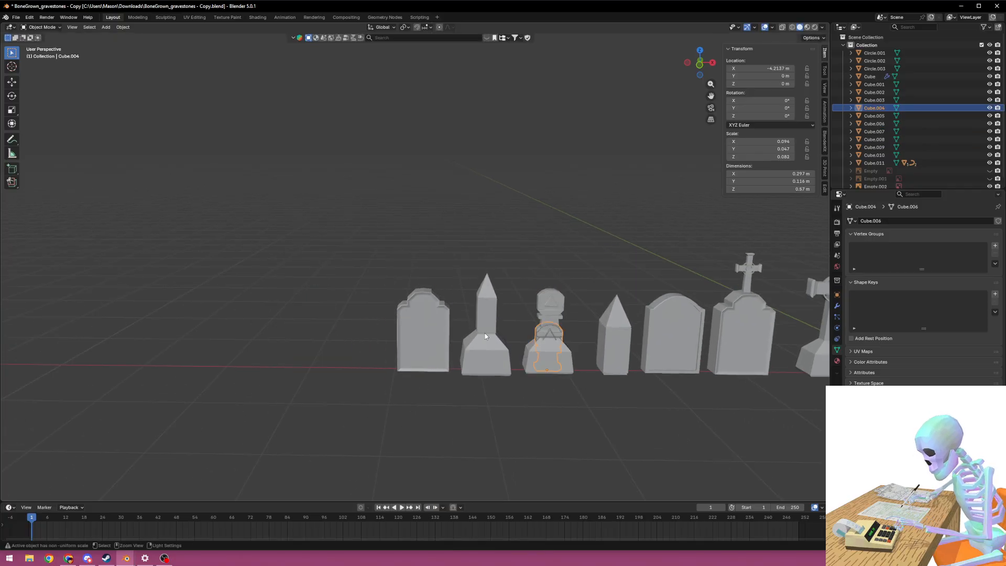
key(ctrl+z)
key(ctrl+z)
key(ctrl+z)
key(ctrl+z)
key(ctrl+z)
key(ctrl+z)
shift+middle_drag(484, 332, 390, 351)
key(Tab)
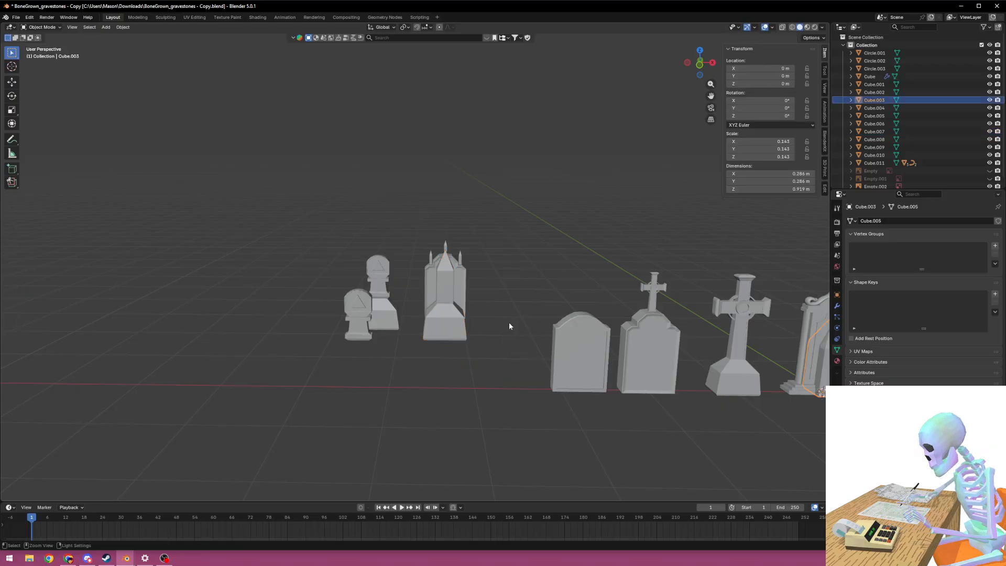
Undo the placements of the plain obelisk and round-topped gravestone, back to the cross-topped gravestone's position on the X axis
key(ctrl+z)
key(ctrl+z)
key(ctrl+z)
key(ctrl+z)
key(ctrl+z)
key(ctrl+z)
key(ctrl+z)
scroll(557, 324, down, 1)
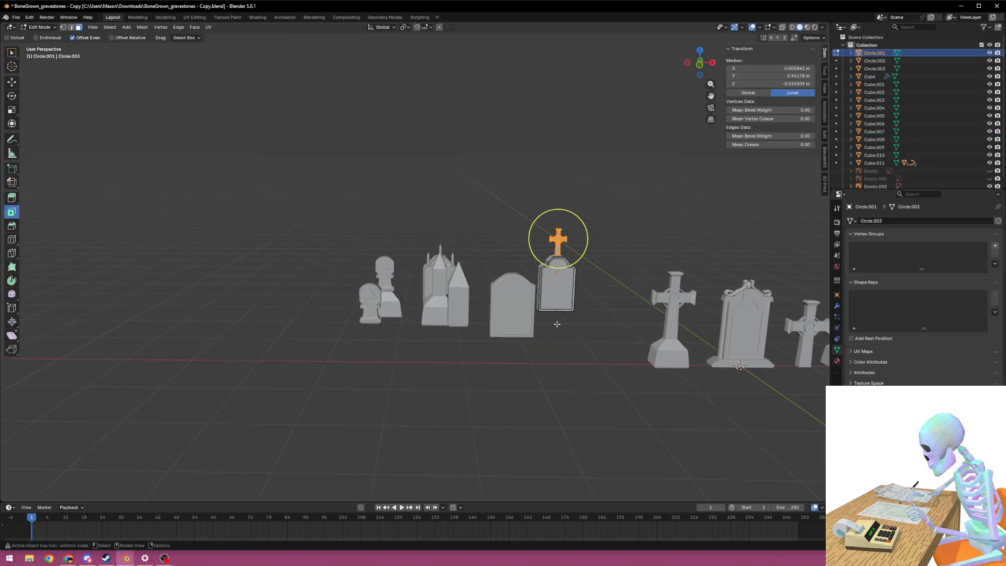
scroll(557, 324, down, 2)
shift+middle_drag(557, 324, 466, 316)
key(ctrl+z)
key(ctrl+z)
key(ctrl+z)
key(ctrl+z)
key(ctrl+z)
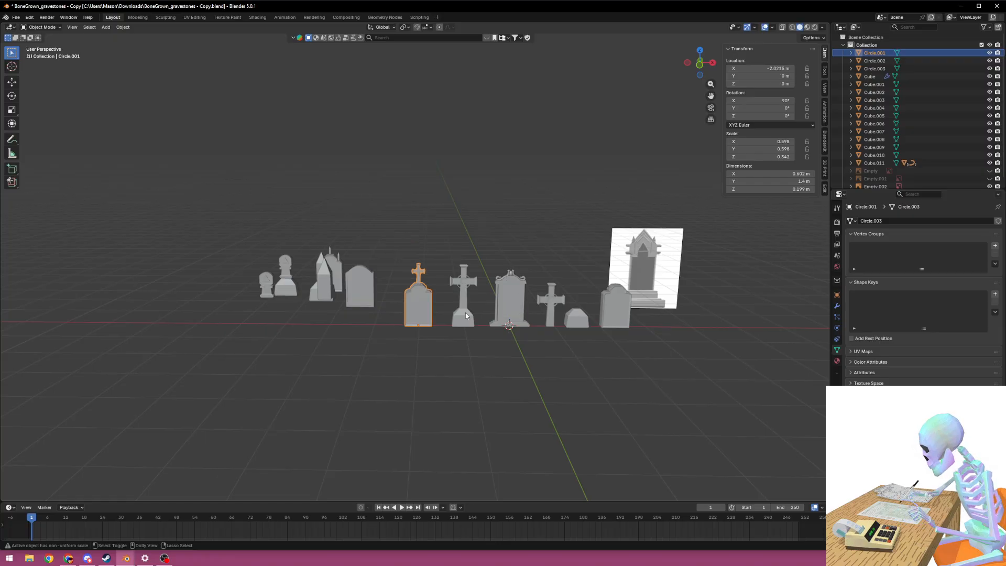
Parent the three loose spikes to the shouldered gravestone using Object (Keep Transform)
shift+middle_drag(387, 313, 502, 321)
scroll(499, 286, up, 5)
click(560, 242)
middle_drag(566, 241, 529, 240)
scroll(486, 275, up, 4)
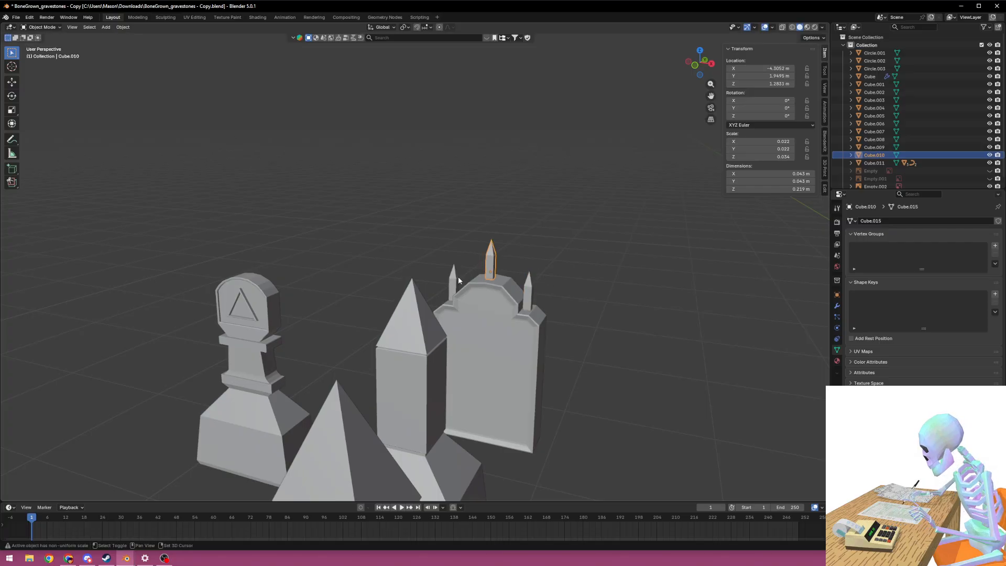
key(ctrl+p)
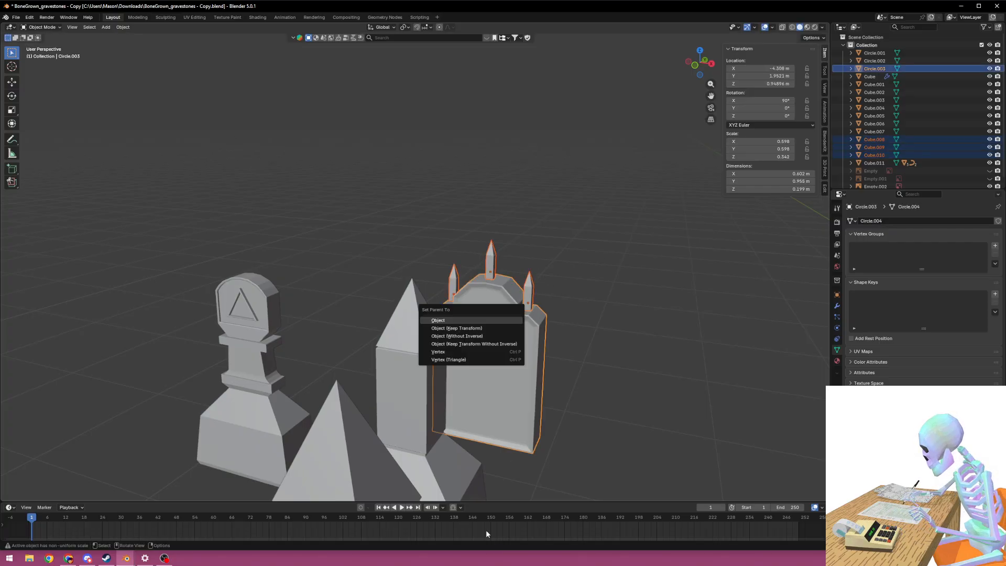
click(463, 329)
Snap the 3D cursor to the two bottom faces of the shouldered gravestone and set its origin there
middle_drag(463, 330, 510, 294)
key(g)
right_click(550, 368)
key(Tab)
click(516, 281)
shift+click(474, 285)
key(shift+s)
click(539, 301)
key(Tab)
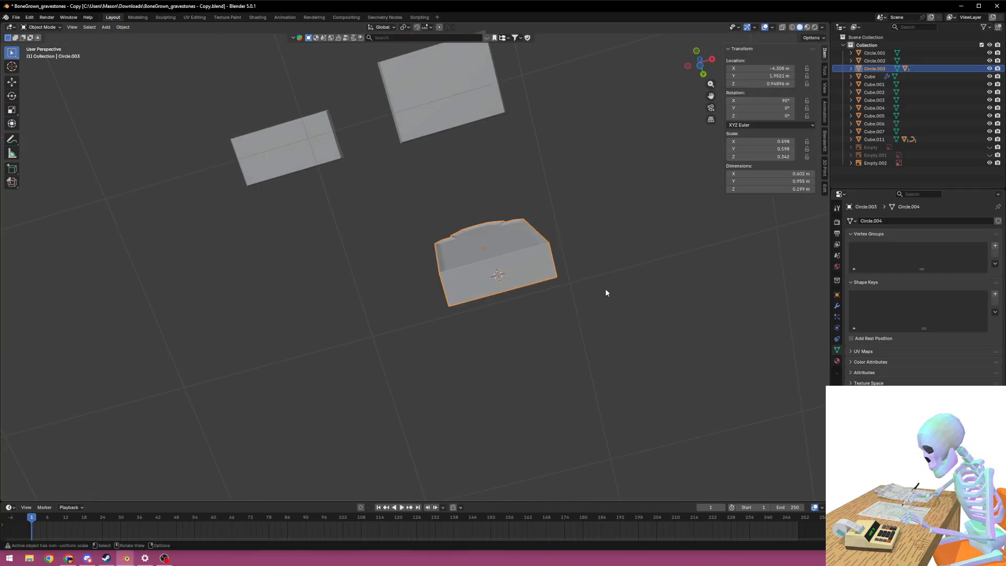
right_click(606, 293)
click(657, 310)
middle_drag(635, 314, 595, 425)
Try to set the pedestal obelisk's origin to the centre of its bottom face using the 3D cursor
click(495, 361)
middle_drag(496, 362, 493, 326)
right_click(494, 326)
middle_drag(580, 300, 577, 237)
key(Tab)
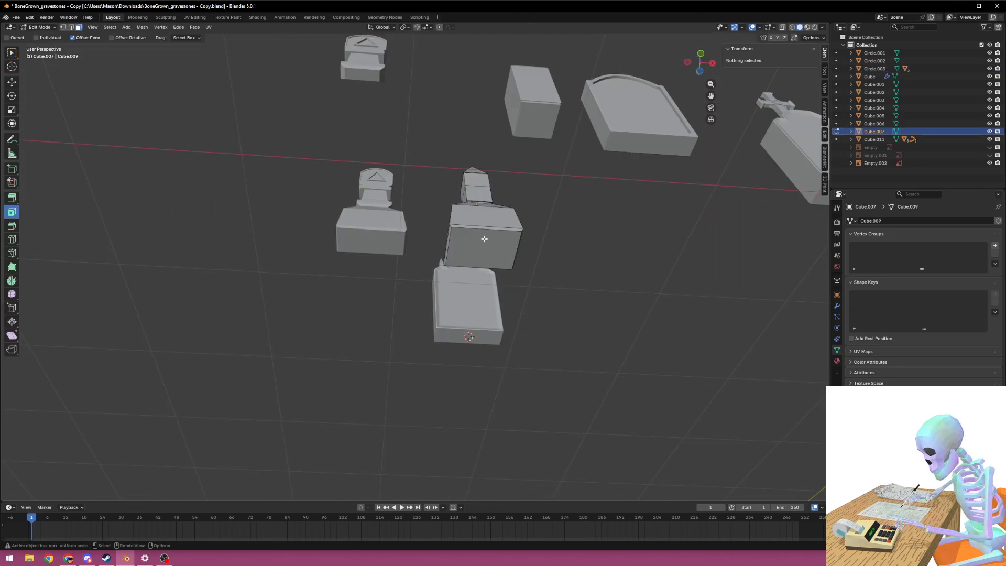
click(483, 238)
key(shift+s)
click(537, 262)
key(Tab)
right_click(538, 261)
mouse_move(540, 261)
click(606, 277)
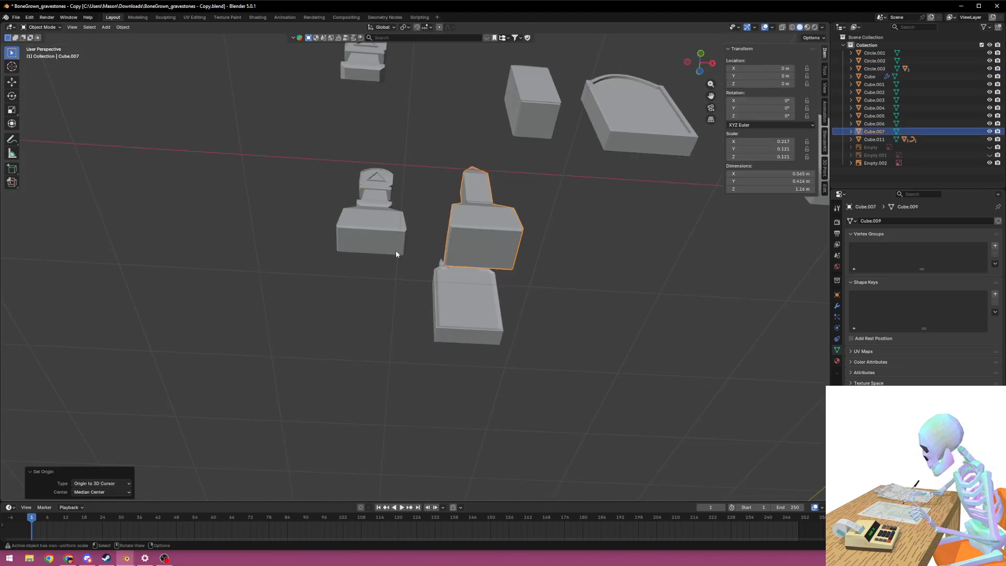
Snap the 3D cursor to the pedestal obelisk's bottom face and set the obelisk's origin to the cursor
key(Tab)
click(482, 247)
key(Tab)
right_click(560, 278)
mouse_move(579, 277)
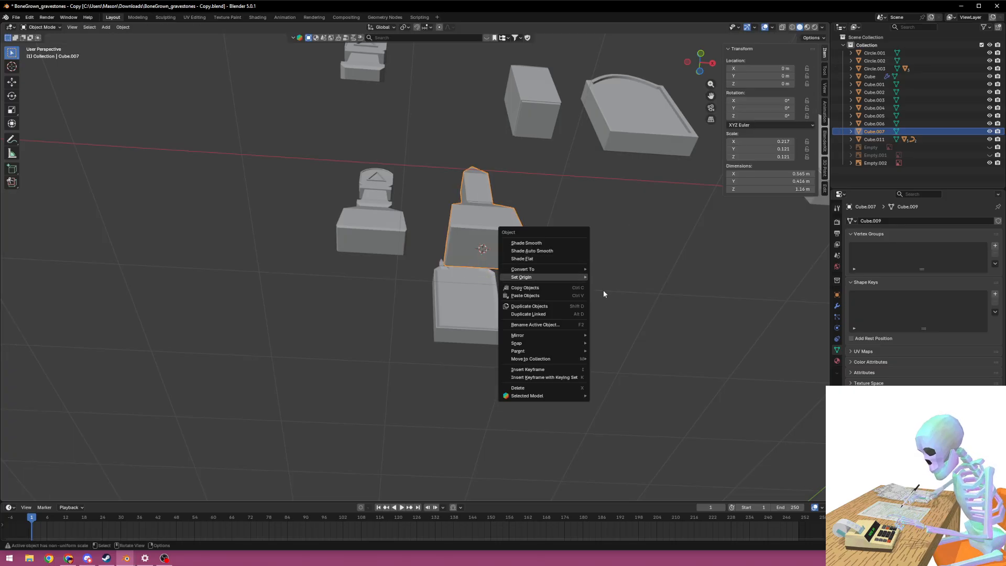
click(622, 294)
Select the bottom face of the larger triangle-marked gravestone and snap the 3D cursor to it
click(370, 232)
middle_drag(370, 232, 471, 222)
scroll(492, 272, up, 3)
key(Tab)
click(446, 161)
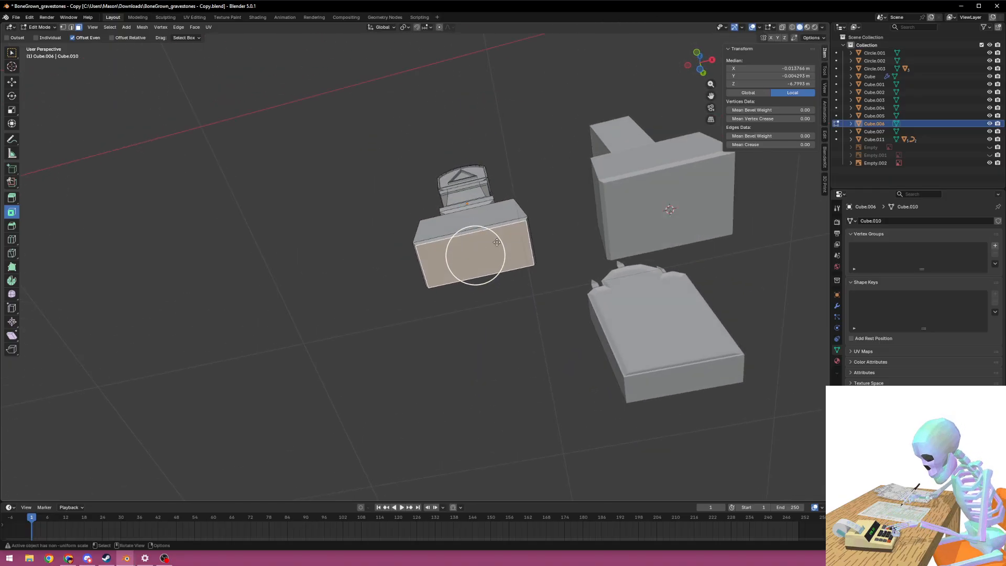
key(shift+s)
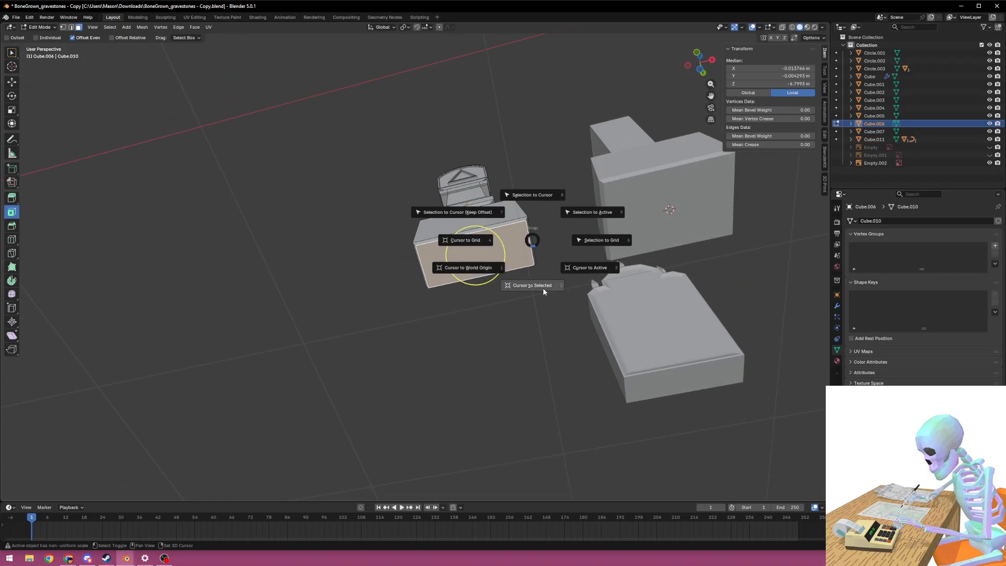
click(523, 289)
Set the origin of the larger triangle-marked gravestone to the 3D cursor at its base
middle_drag(529, 287, 495, 293)
key(Tab)
right_click(529, 274)
mouse_move(556, 274)
click(611, 291)
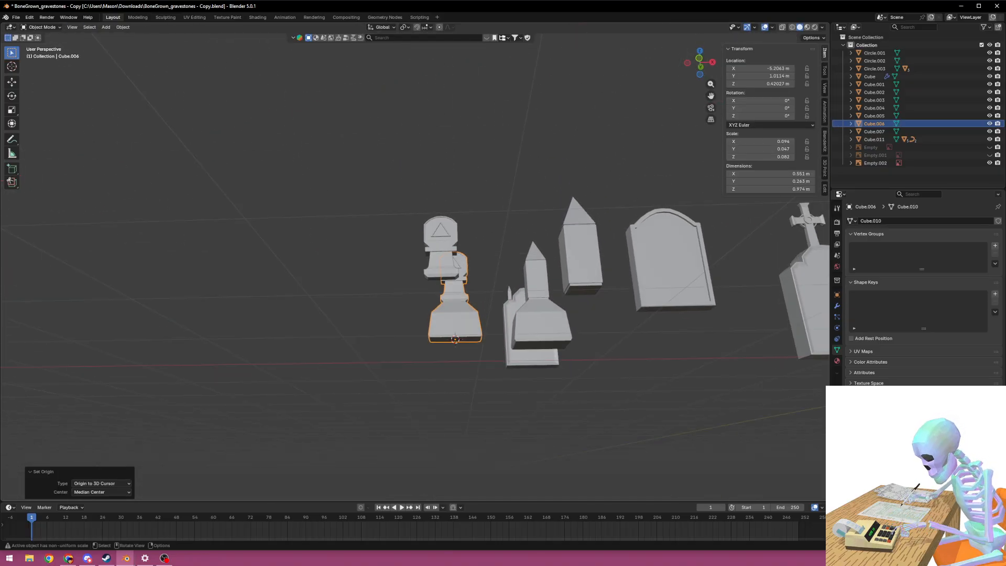
key(r)
Snap the 3D cursor to the smaller triangle-marked gravestone's bottom face and set the gravestone's origin to the cursor
click(440, 264)
middle_drag(439, 264, 428, 231)
scroll(428, 231, up, 3)
key(Tab)
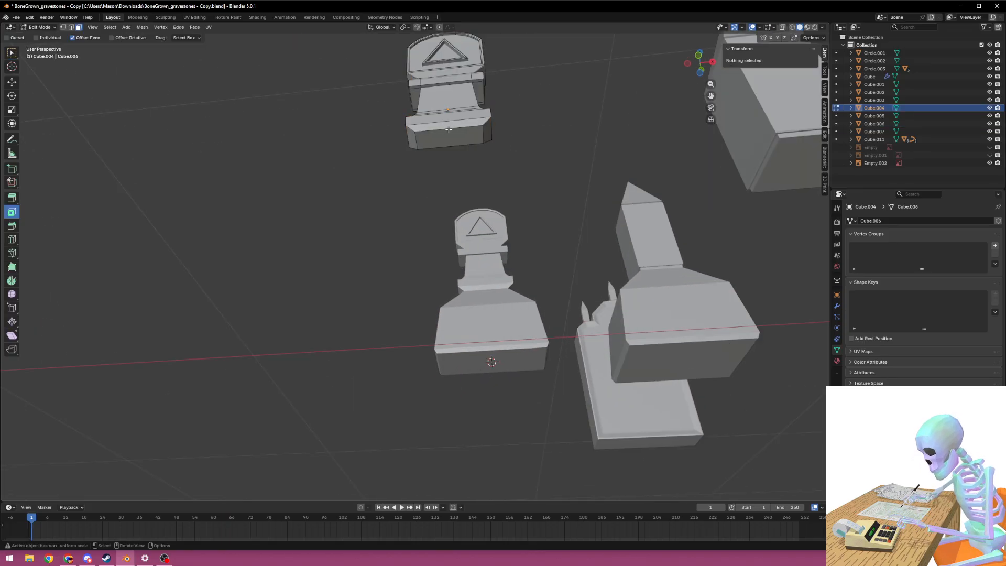
click(450, 140)
key(shift+s)
key(Tab)
right_click(557, 192)
mouse_move(559, 194)
click(618, 210)
Check where the origins sit on the pedestal obelisk, the spiked gravestone and the triangle-marked gravestones
shift+middle_drag(672, 297, 500, 252)
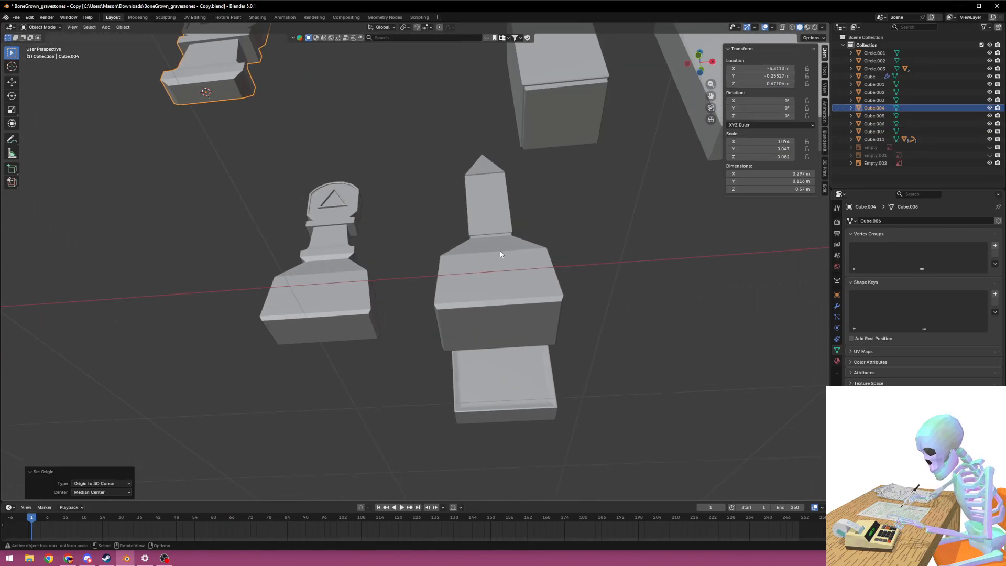
click(524, 321)
click(536, 371)
middle_drag(535, 371, 537, 336)
scroll(479, 329, down, 4)
click(376, 250)
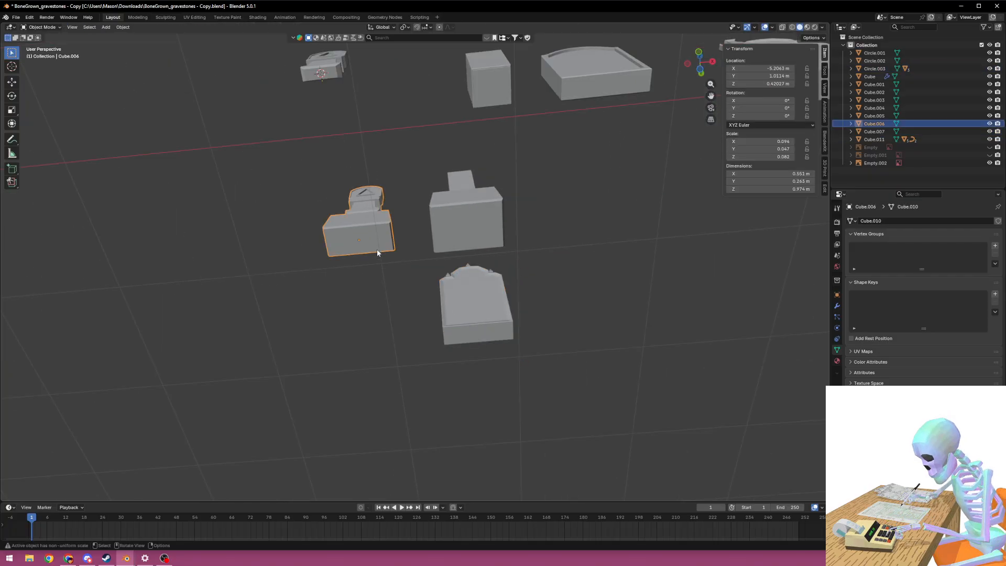
middle_drag(376, 250, 357, 273)
drag(358, 274, 455, 328)
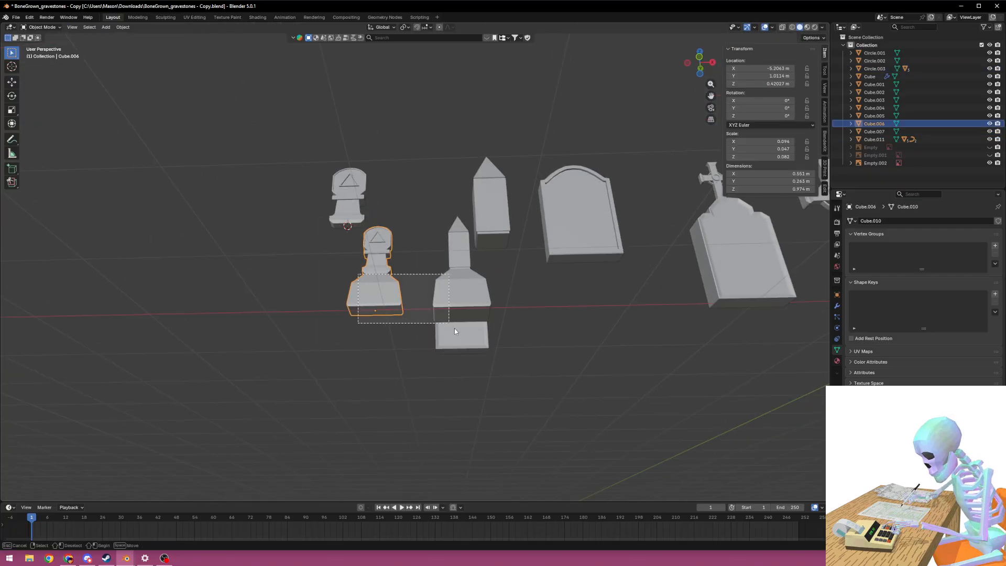
shift+click(366, 210)
middle_drag(365, 210, 534, 340)
Snap the 3D cursor to the plain pointed obelisk's bottom face and set the obelisk's origin to the cursor
click(495, 343)
click(519, 341)
click(575, 362)
click(521, 361)
key(Tab)
click(537, 358)
key(shift+s)
key(Tab)
right_click(606, 374)
mouse_move(607, 373)
click(660, 390)
Snap the 3D cursor to the plain round-topped gravestone's bottom face and set the gravestone's origin to the cursor
click(661, 386)
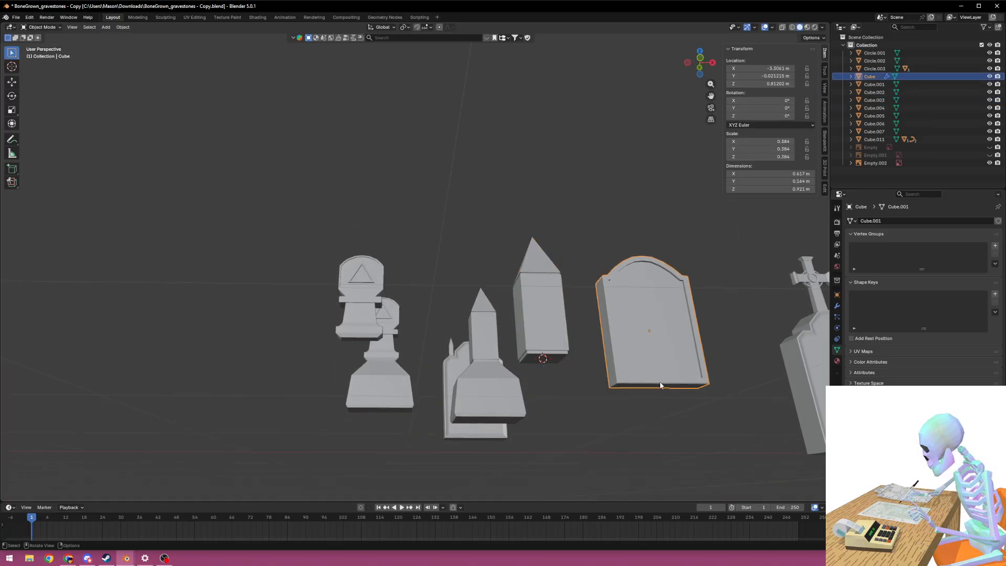
middle_drag(661, 383, 554, 318)
key(Tab)
click(503, 247)
key(shift+s)
click(528, 296)
key(Tab)
right_click(566, 274)
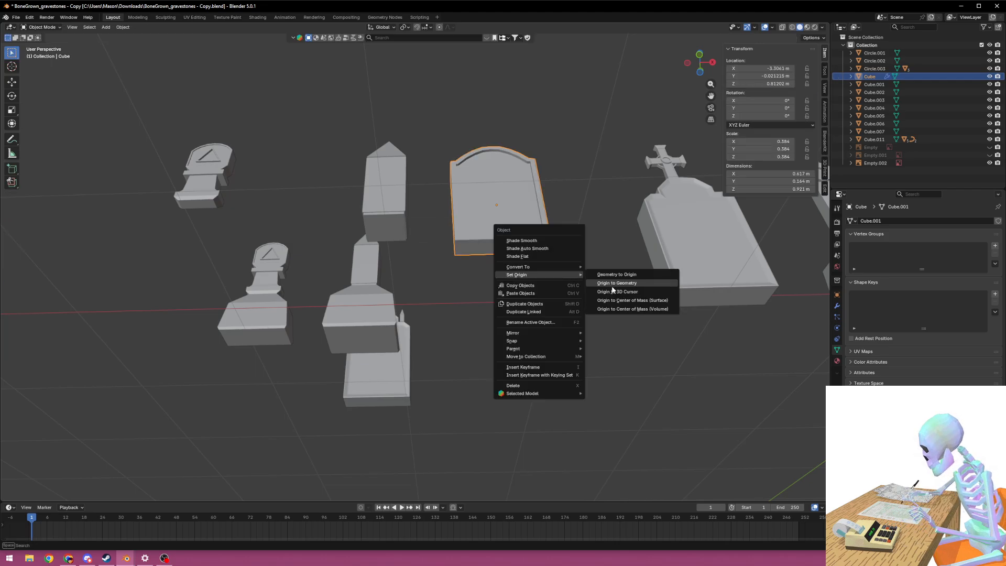
click(613, 291)
Box-select the six off-axis gravestones with their spikes and place the 3D cursor at the world origin
scroll(453, 288, down, 5)
drag(479, 214, 301, 339)
middle_drag(413, 301, 416, 374)
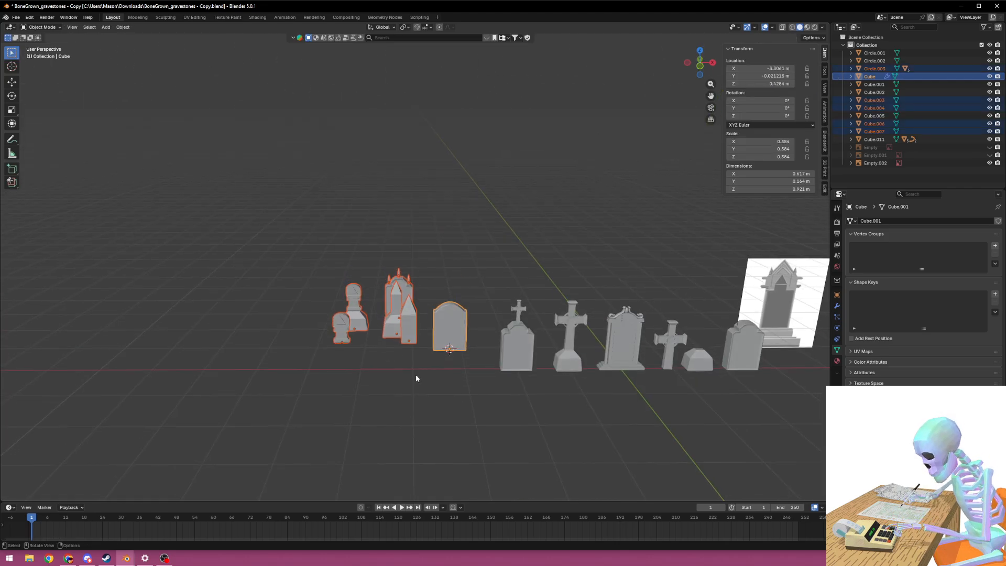
click(471, 331)
shift+middle_drag(527, 331, 496, 310)
scroll(500, 329, up, 2)
key(ctrl+z)
shift+middle_drag(387, 364, 460, 371)
Try to snap the selected gravestones and their spikes to the 3D cursor at the world origin
key(shift+s)
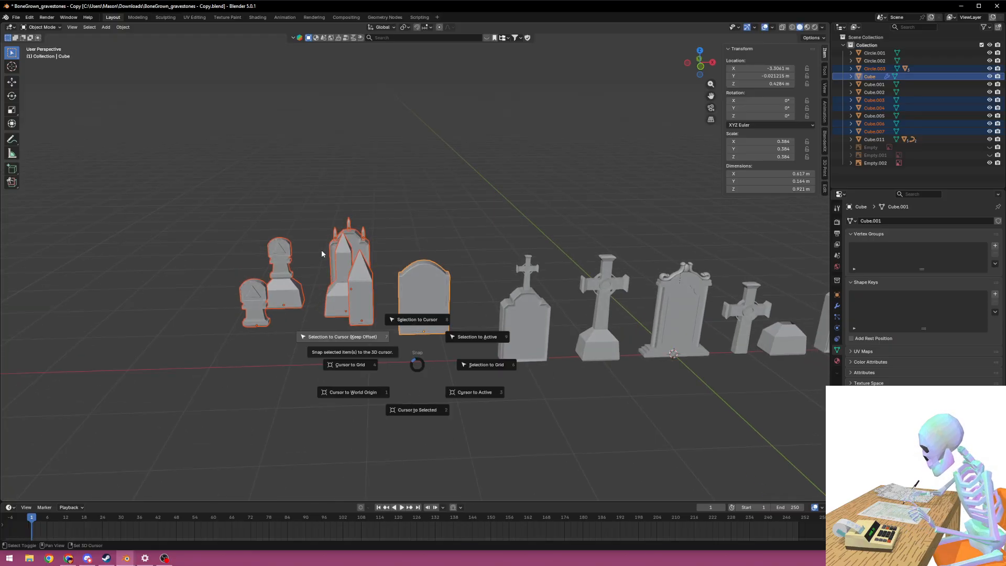
click(431, 262)
middle_drag(431, 261, 406, 263)
scroll(524, 315, down, 4)
shift+middle_drag(719, 380, 615, 332)
key(ctrl+z)
Select the six off-axis gravestones without their spikes and snap them to the 3D cursor at the world origin
shift+middle_drag(383, 308, 535, 372)
scroll(535, 371, up, 4)
click(391, 300)
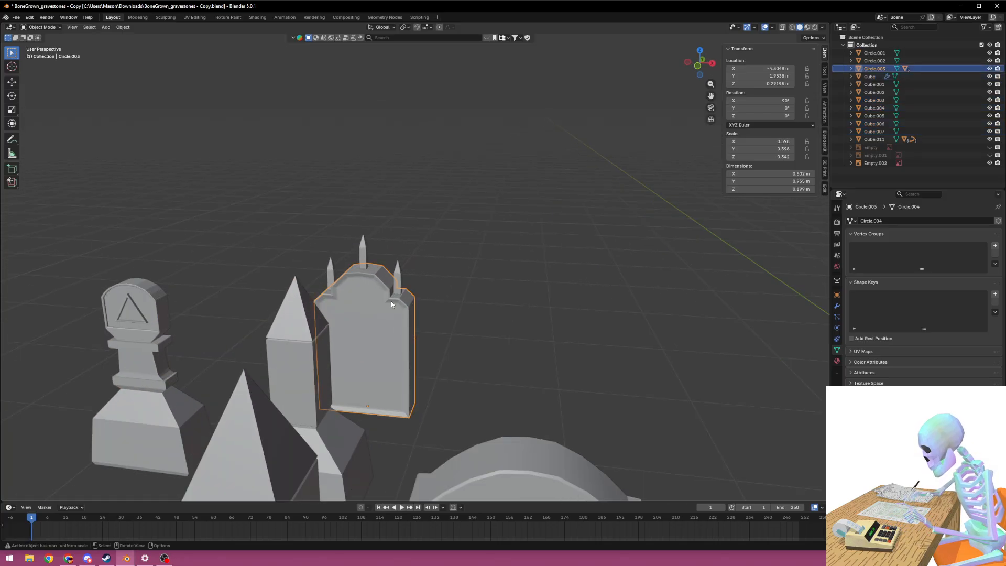
scroll(390, 301, down, 1)
key(g)
mouse_move(405, 327)
shift+middle_down()
mouse_move(451, 301)
mouse_move(422, 319)
shift+middle_up()
shift+click(414, 335)
shift+click(306, 362)
shift+middle_drag(407, 404, 433, 350)
shift+click(457, 357)
shift+click(251, 367)
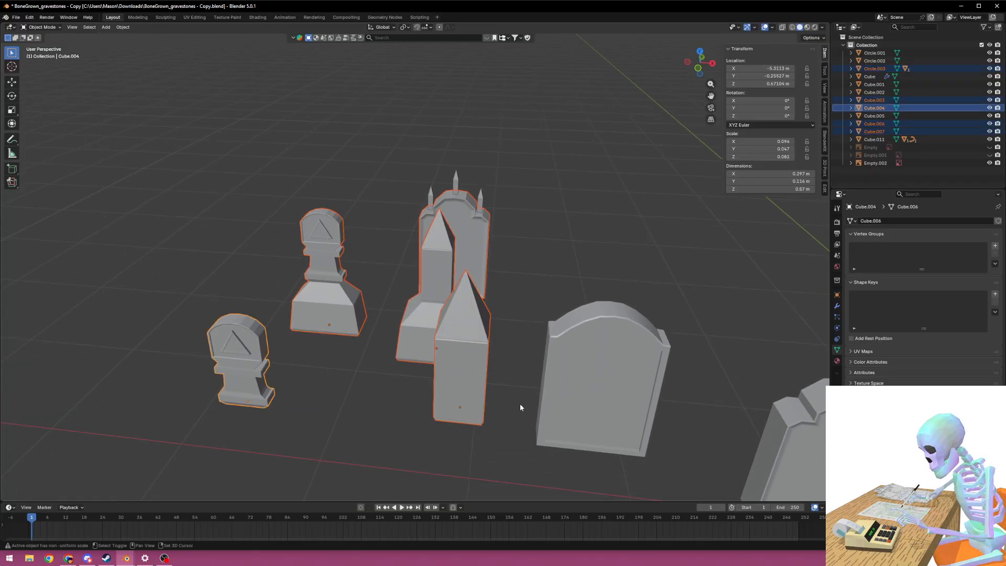
shift+click(590, 404)
shift+middle_drag(619, 414, 487, 333)
scroll(400, 391, down, 2)
key(alt+g)
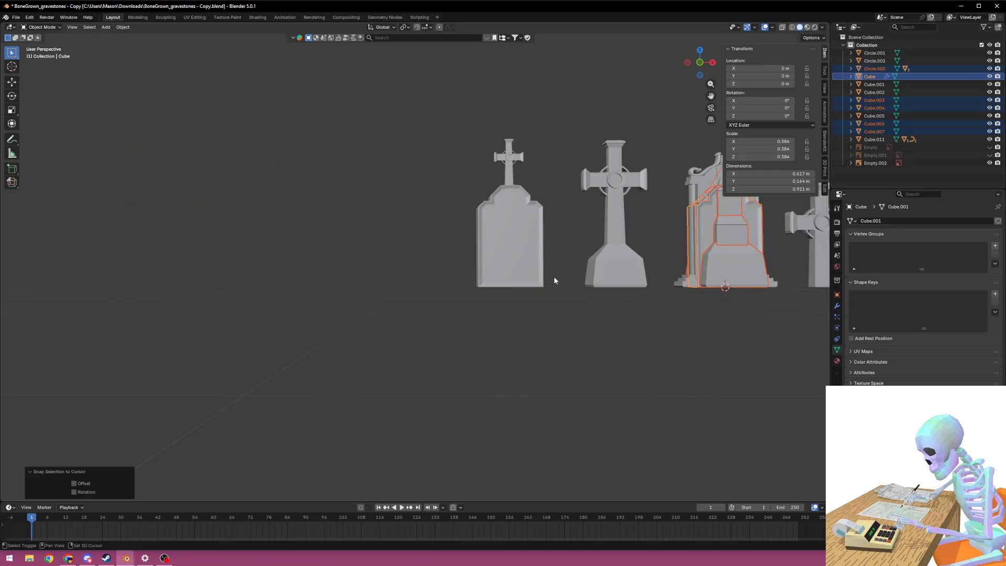
Move the stacked gravestones together along the negative X axis, just past the gravestone topped with a small cross
shift+middle_drag(555, 275, 445, 373)
key(g)
key(x)
click(206, 339)
shift+middle_drag(207, 339, 301, 328)
Move the plain pointed obelisk along X to about -3.65 m and the spiked gravestone farther out beyond it
click(414, 319)
key(g)
key(x)
click(321, 319)
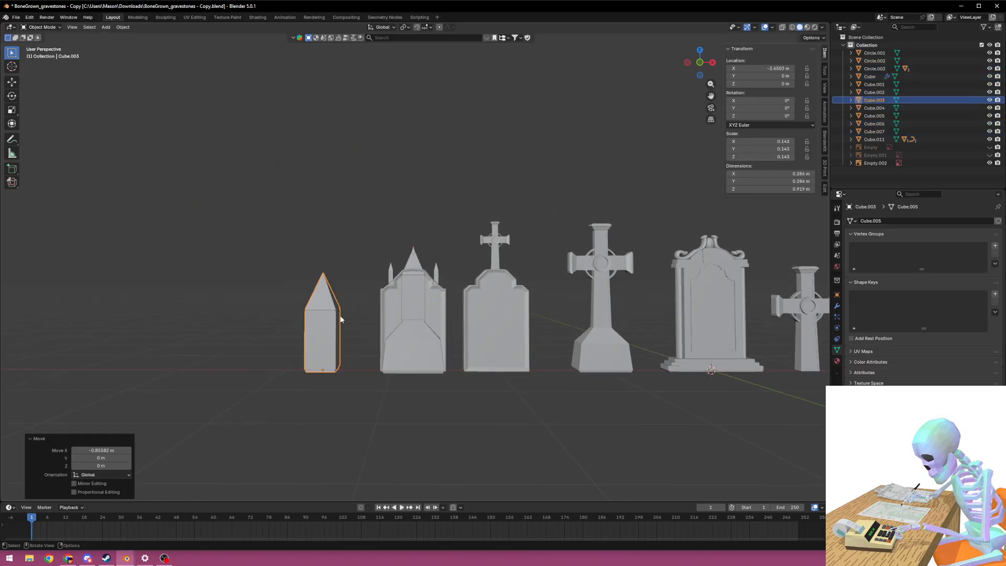
click(387, 316)
key(g)
key(x)
click(228, 315)
Move the pedestal obelisk along X to about -5.16 m and the larger triangle-marked gravestone beyond it, to about -6.07 m
click(408, 324)
key(g)
key(x)
click(142, 320)
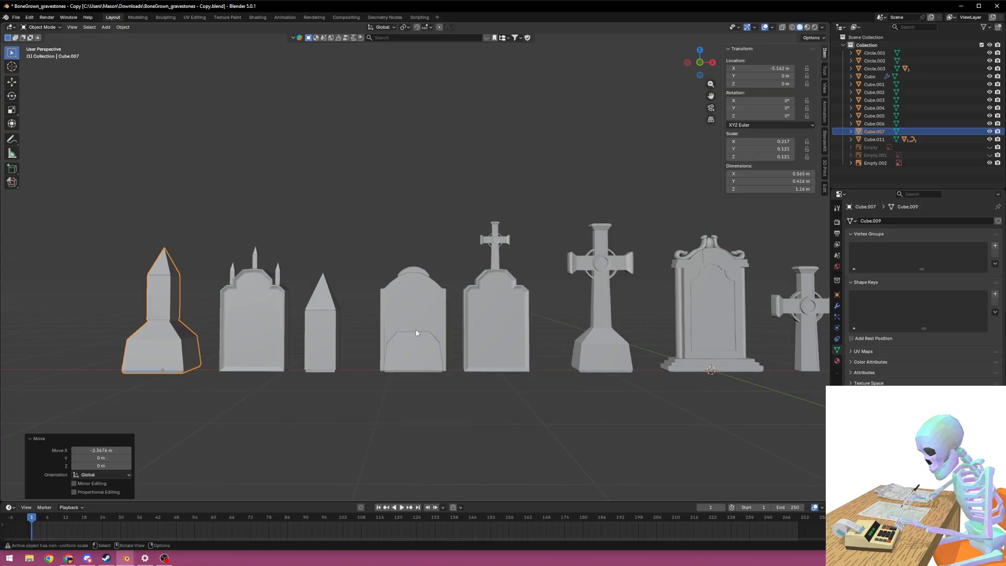
click(415, 334)
key(g)
key(x)
click(69, 338)
shift+middle_drag(399, 299, 529, 317)
middle_drag(529, 317, 454, 299)
click(493, 335)
scroll(520, 337, up, 2)
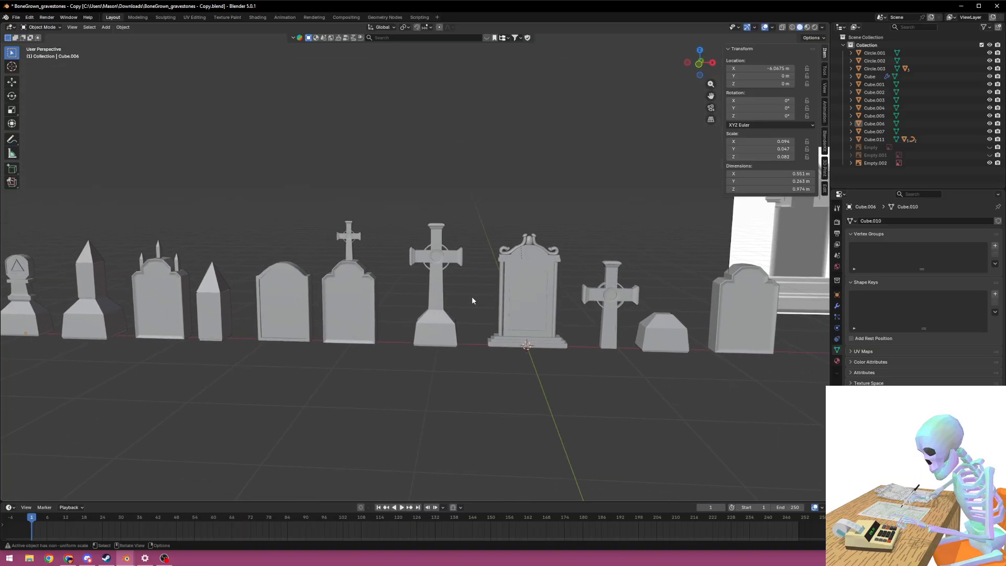
scroll(519, 300, down, 2)
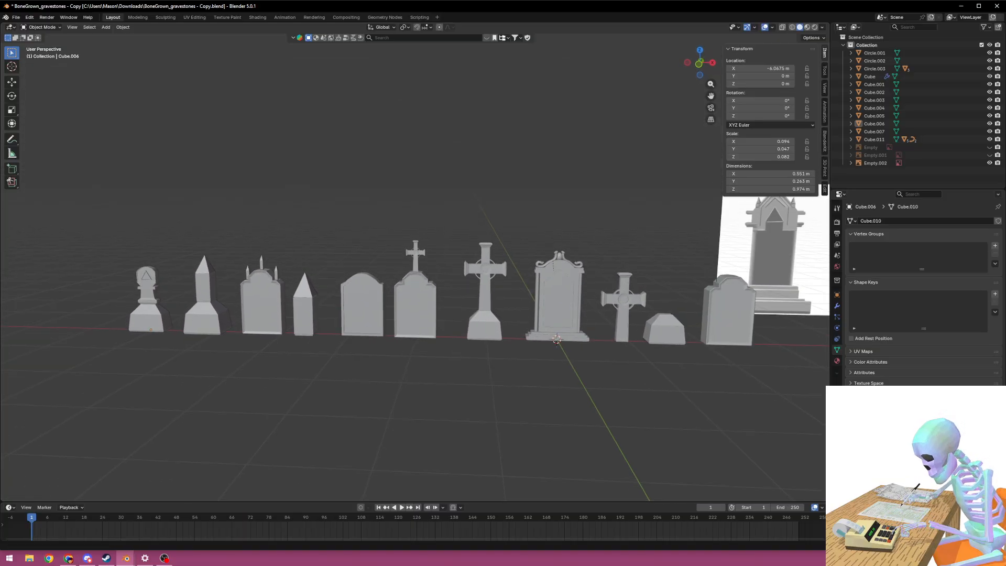